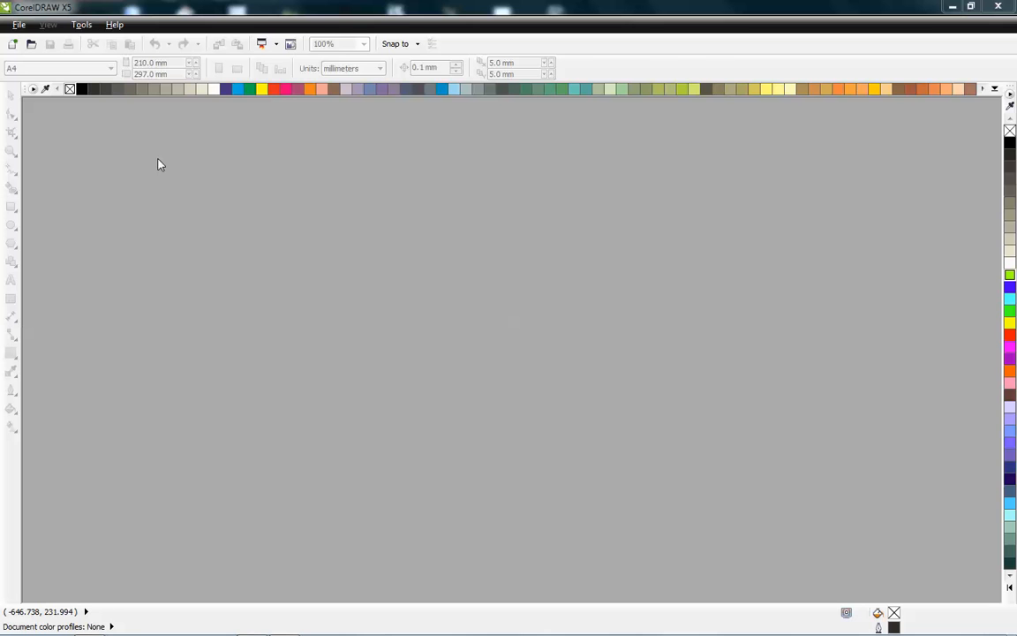
- Start a new blank document
click(13, 46)
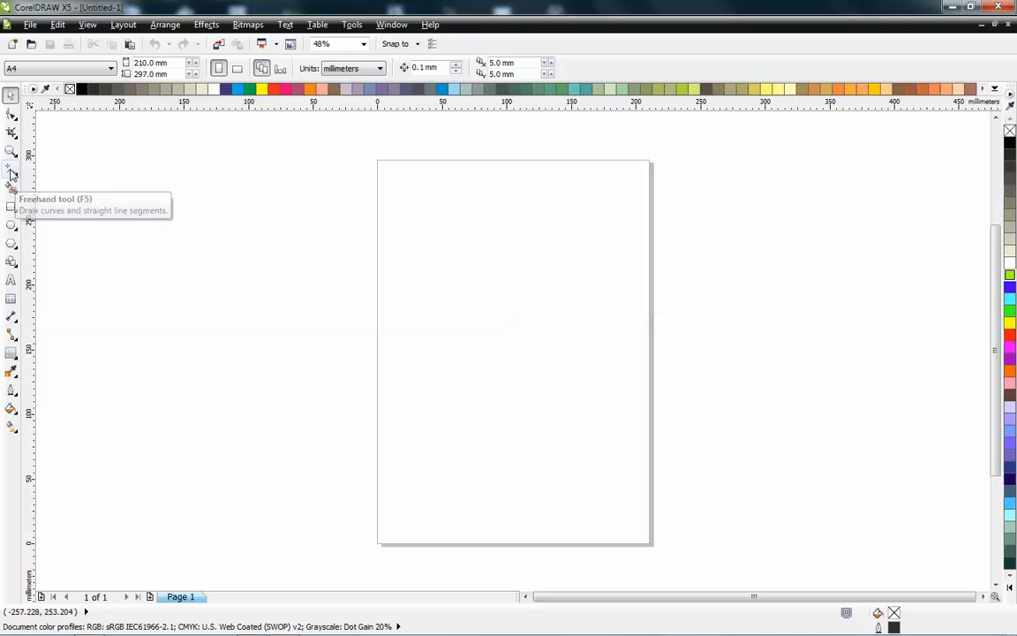
click(11, 174)
mouse_move(227, 172)
mouse_down()
mouse_move(606, 194)
mouse_move(511, 254)
mouse_move(348, 305)
mouse_move(474, 310)
mouse_up()
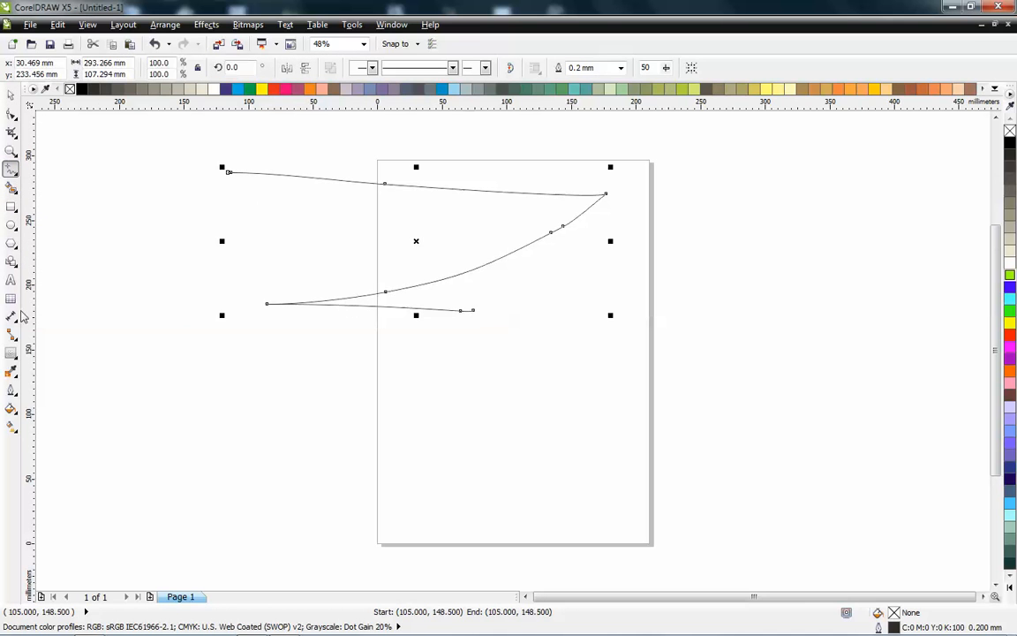
click(11, 94)
key(Delete)
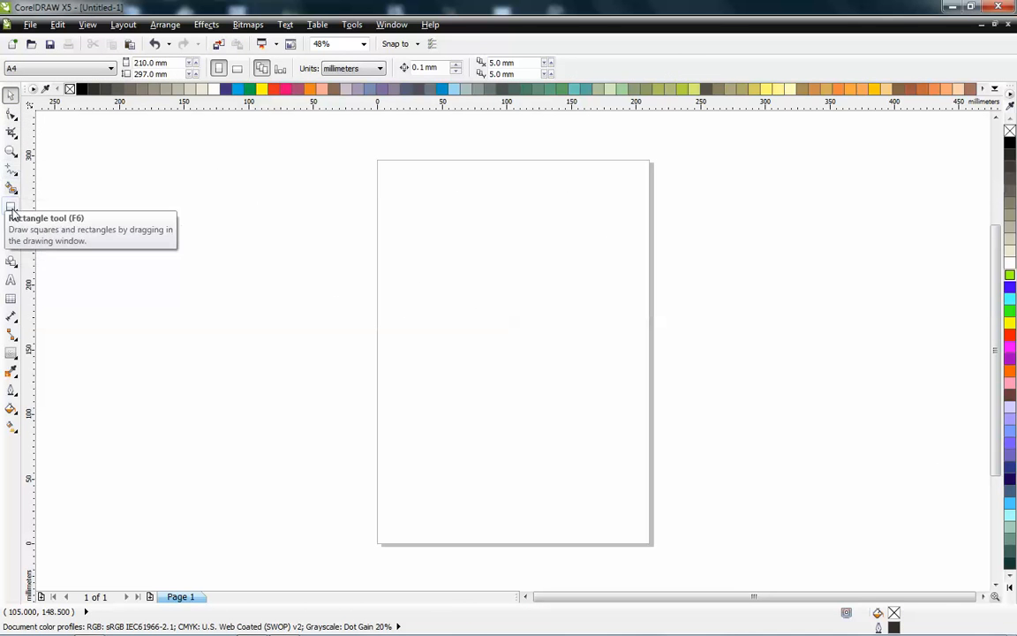
click(12, 207)
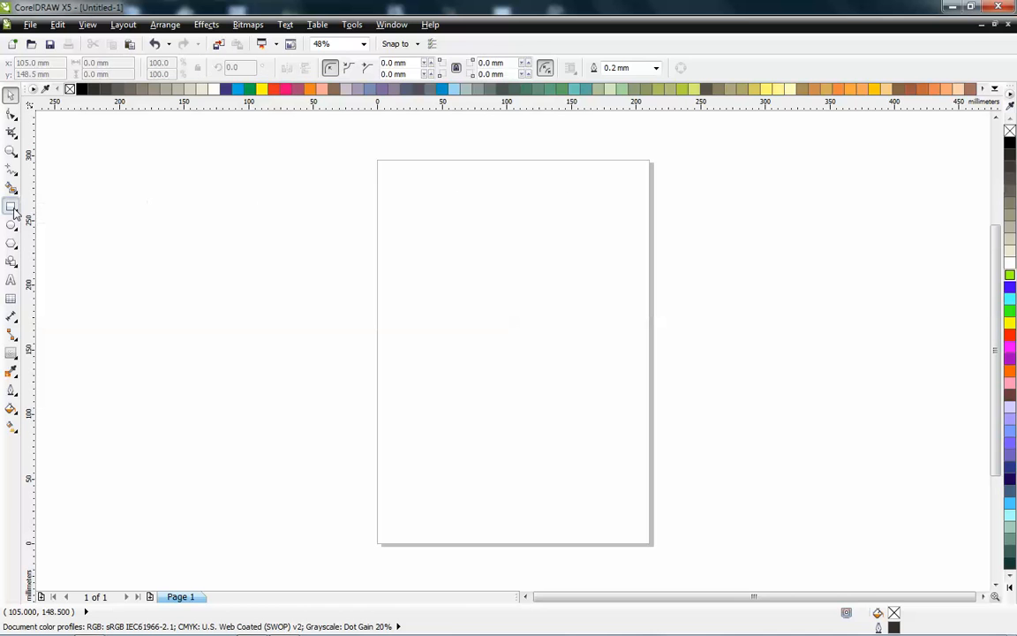
drag(203, 162, 891, 504)
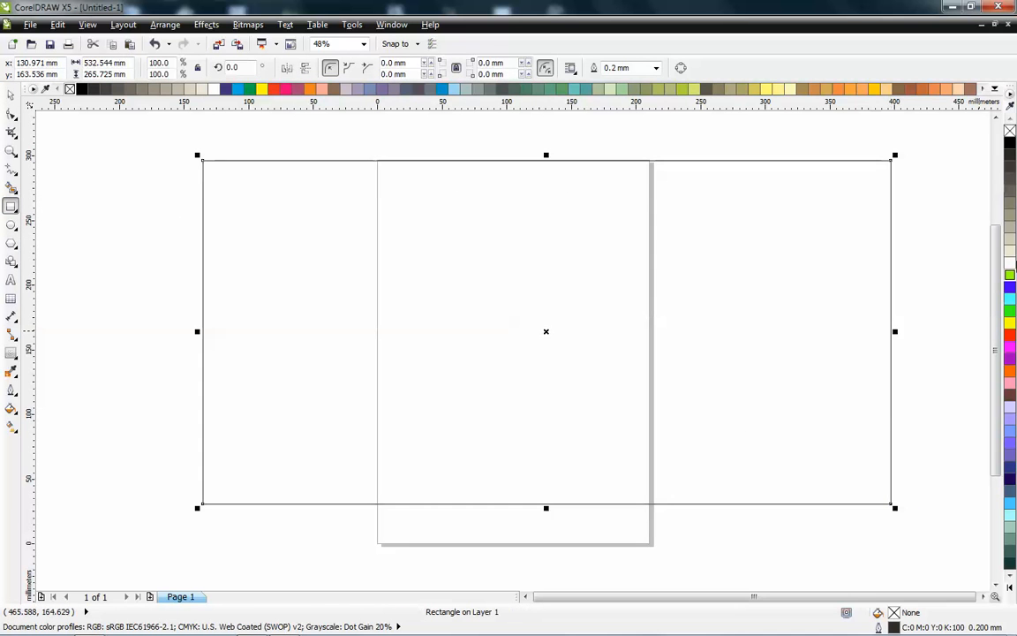
click(1010, 210)
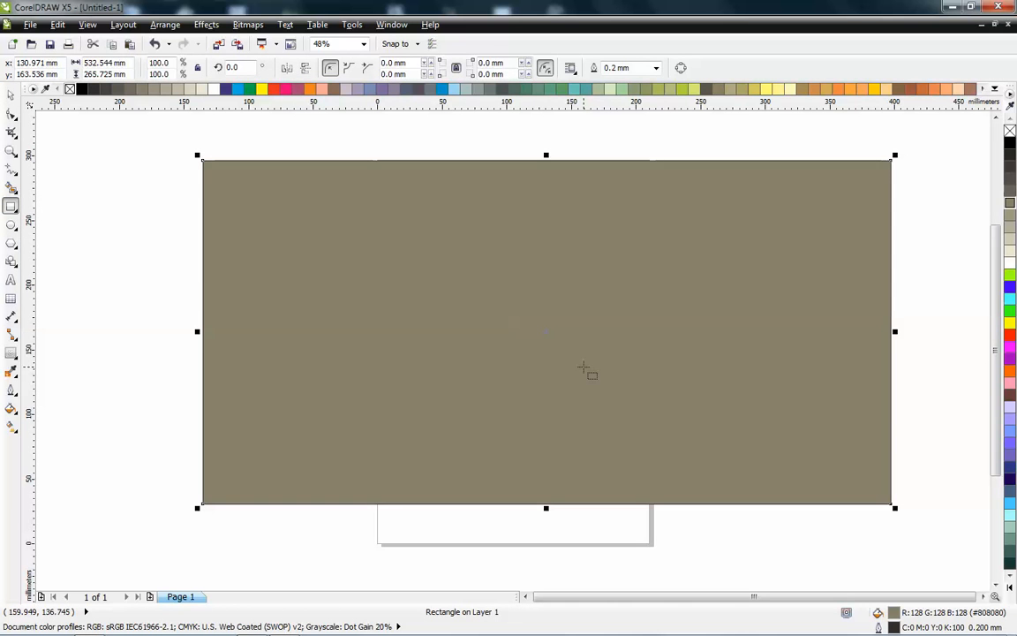
key(Delete)
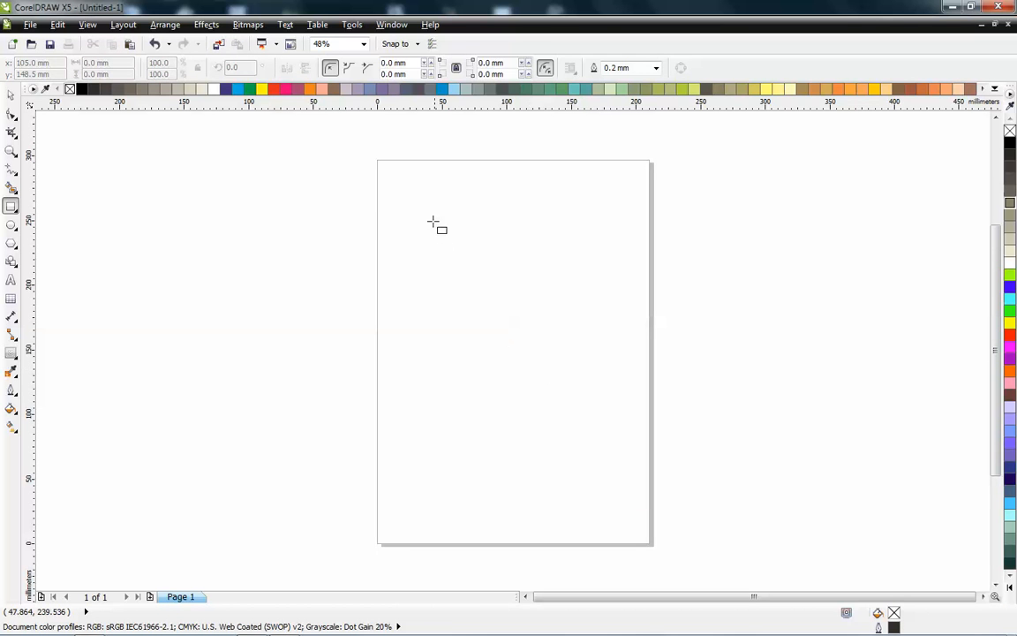
- Draw a square about 198 mm wide on the page
mouse_move(353, 213)
mouse_down()
mouse_move(605, 508)
mouse_move(654, 538)
mouse_move(585, 484)
mouse_move(528, 391)
mouse_move(769, 525)
mouse_move(610, 406)
mouse_up()
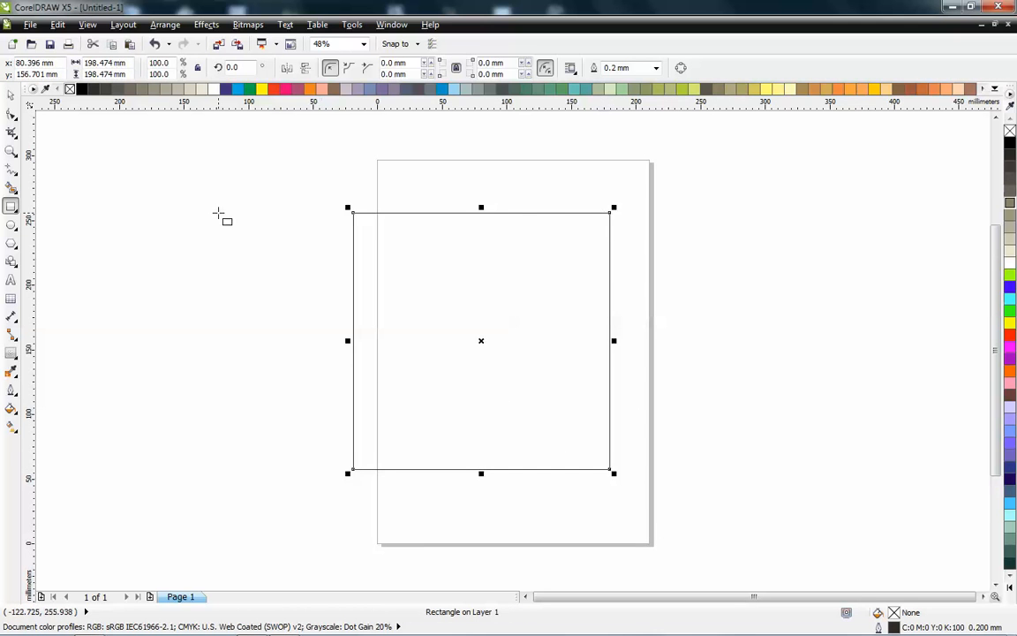
- Rotate the square 45 degrees, center it on the page, and delete it, undoing all three actions
key(space)
click(365, 227)
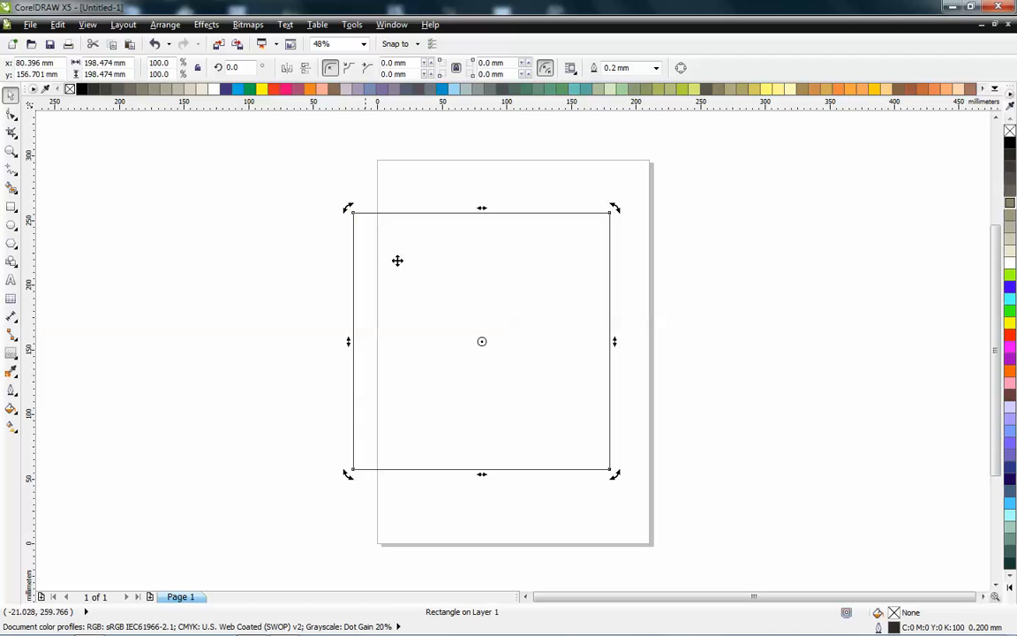
drag(348, 208, 481, 155)
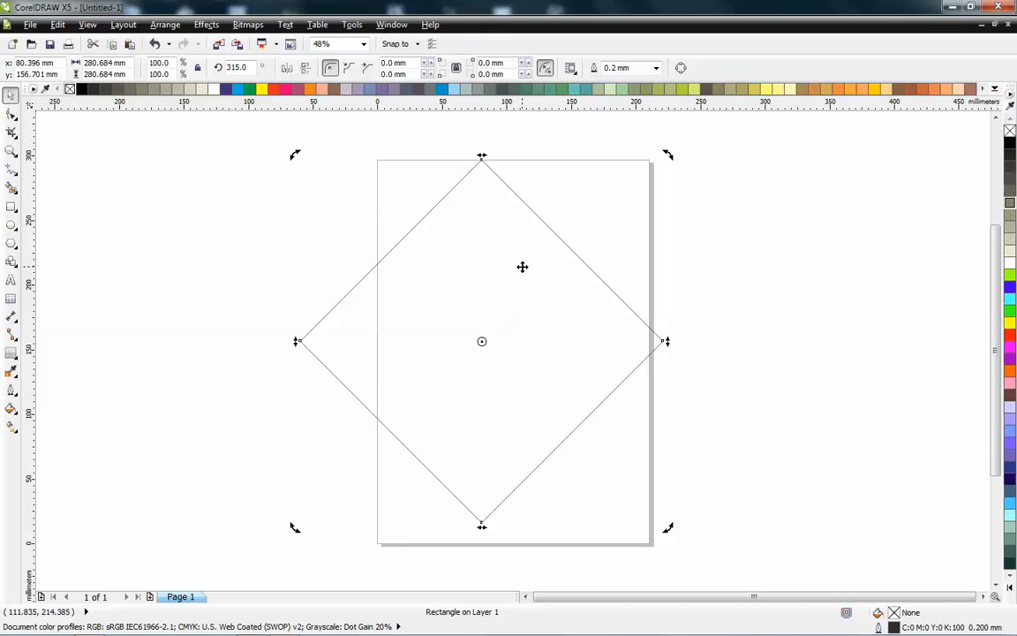
key(p)
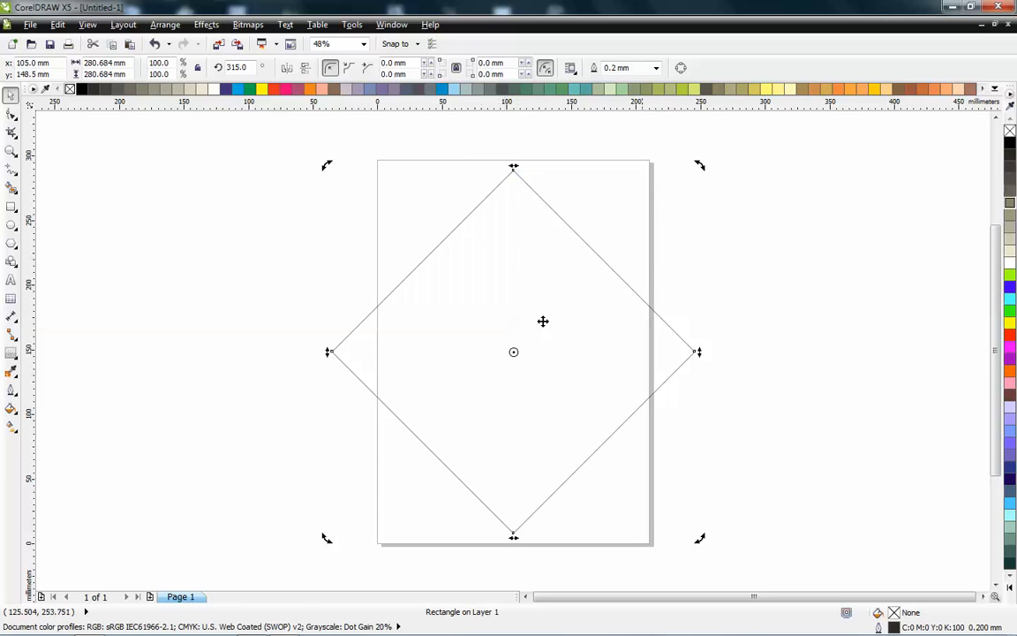
click(510, 314)
key(Delete)
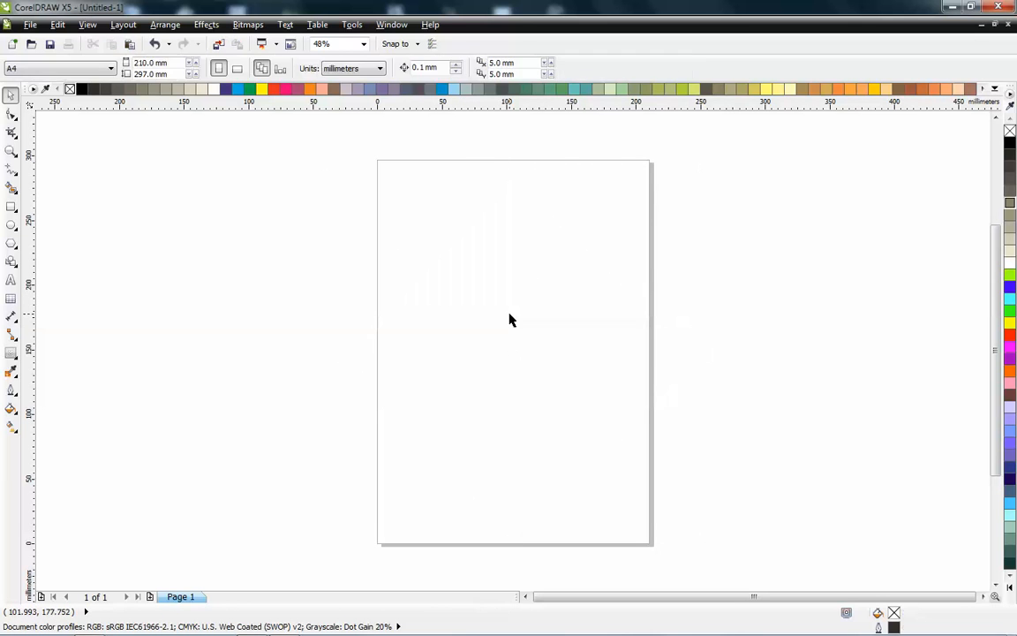
key(ctrl+z)
key(ctrl+z)
key(ctrl+z)
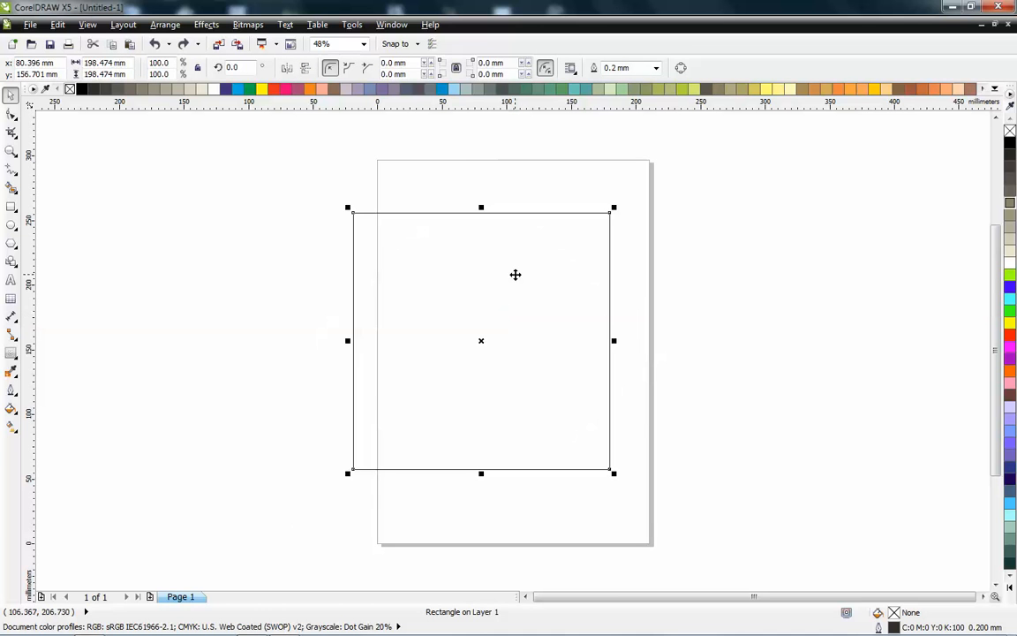
- Center the square on the page, enlarge it into a rectangle about 404 × 164 mm, and re-center it
key(p)
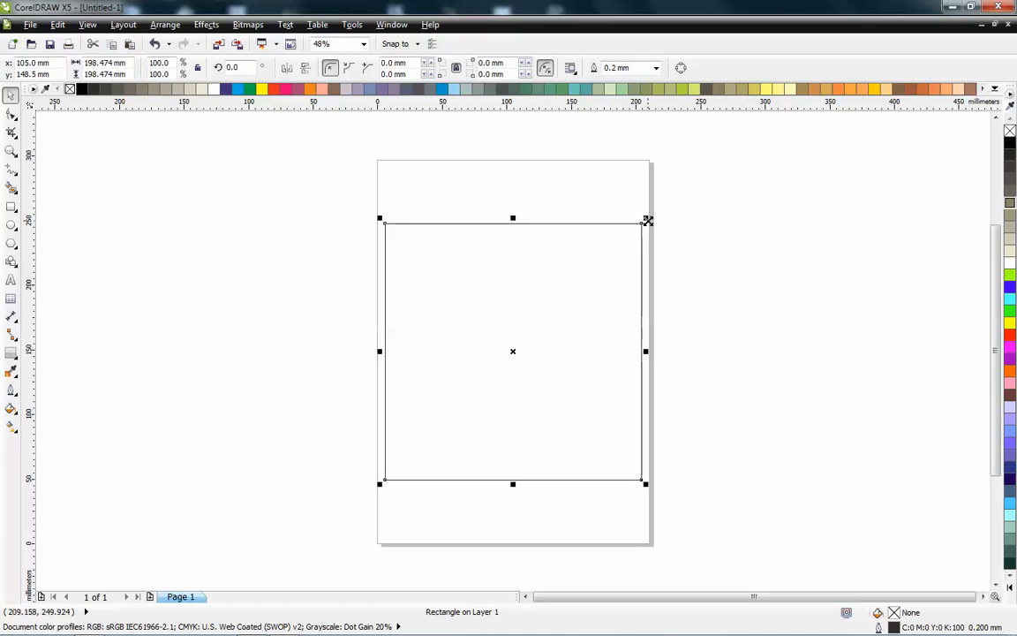
drag(647, 219, 701, 162)
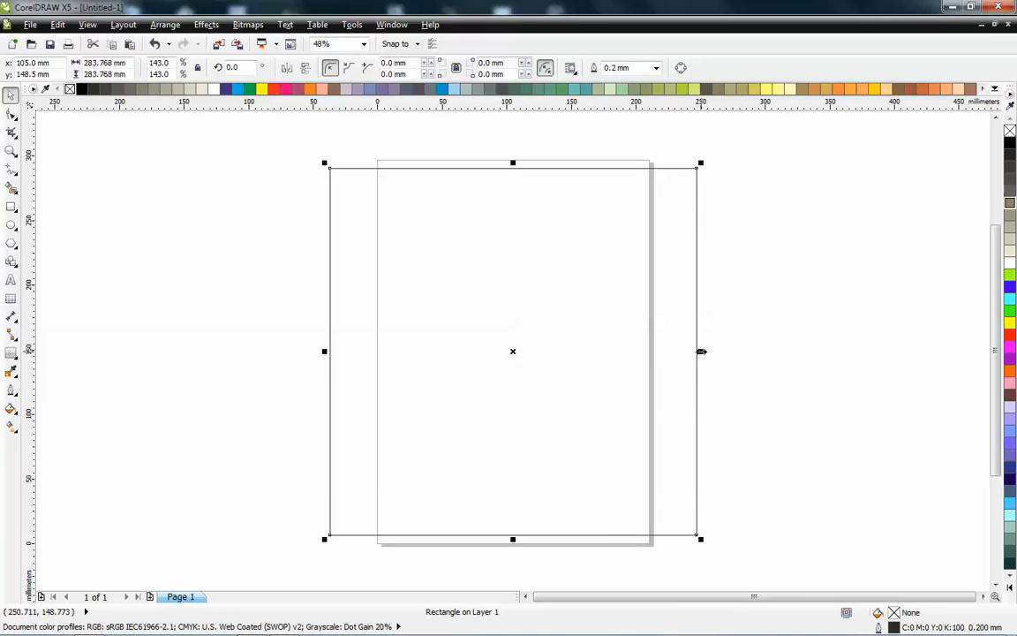
mouse_move(704, 165)
mouse_down()
mouse_move(755, 140)
mouse_move(740, 125)
mouse_move(676, 175)
mouse_move(779, 147)
mouse_move(711, 181)
mouse_up()
key(p)
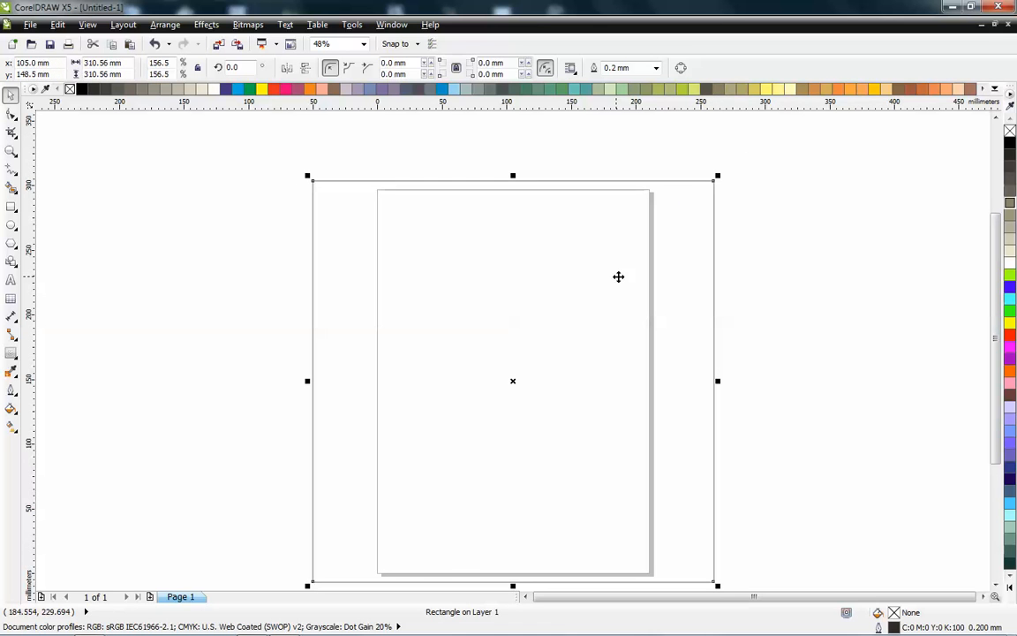
drag(717, 381, 835, 382)
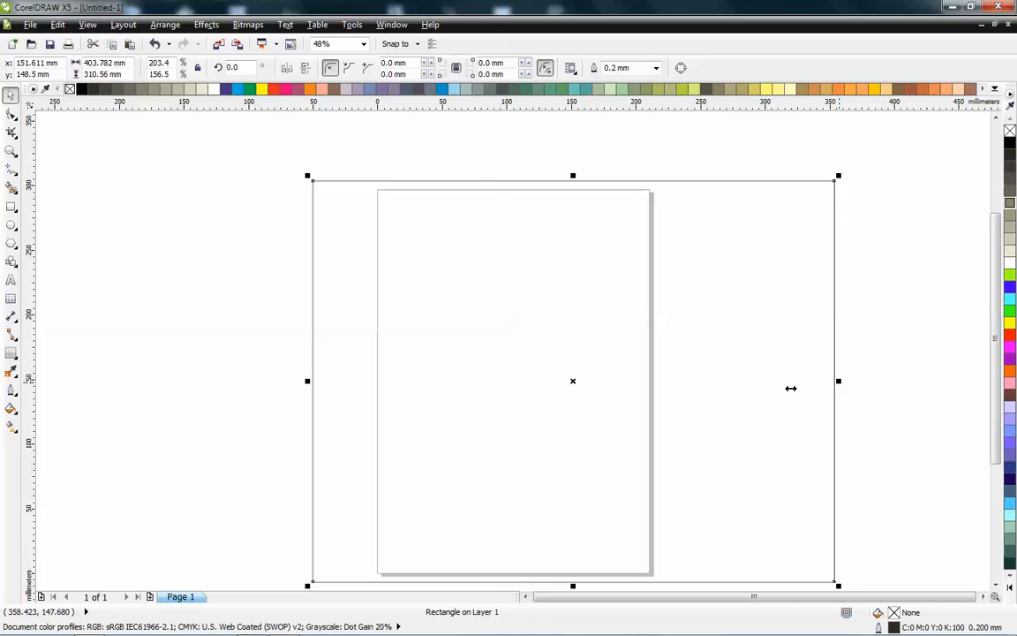
drag(573, 174, 573, 369)
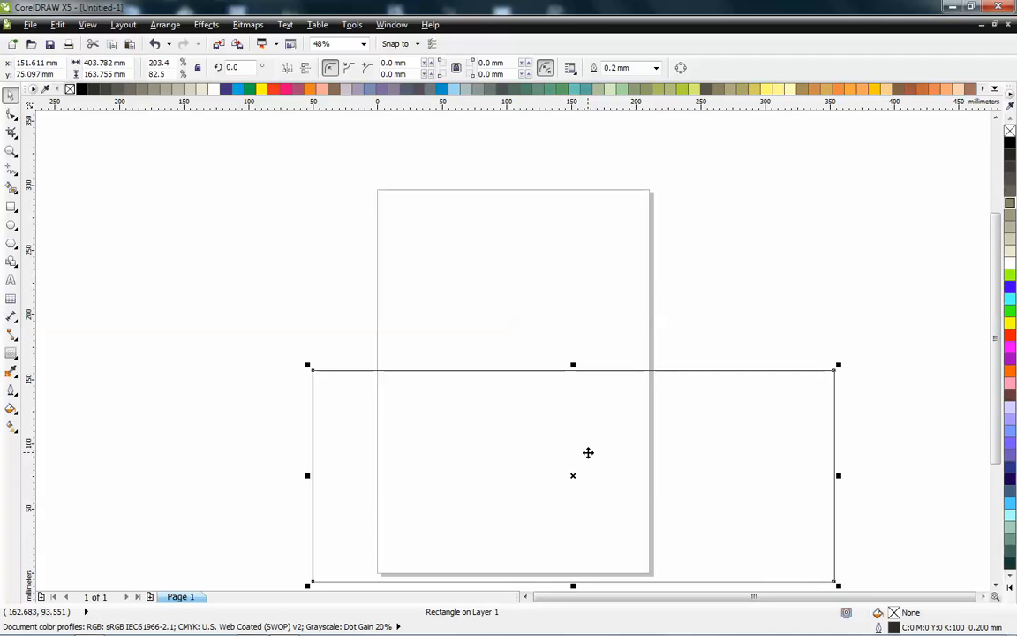
key(p)
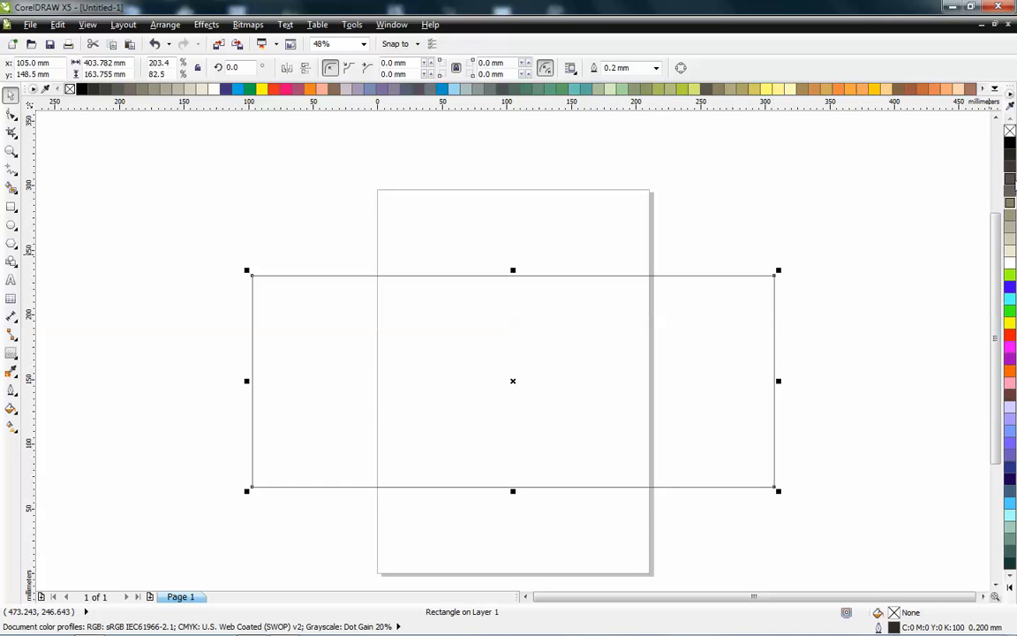
- Fill the rectangle with light gray R179 G179 B179
click(1011, 226)
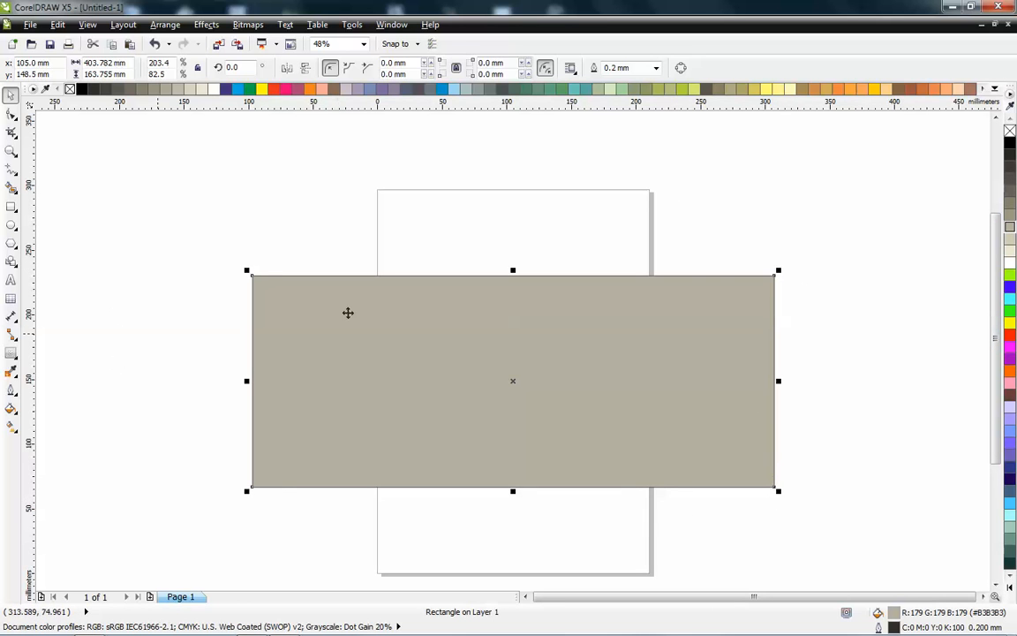
click(529, 330)
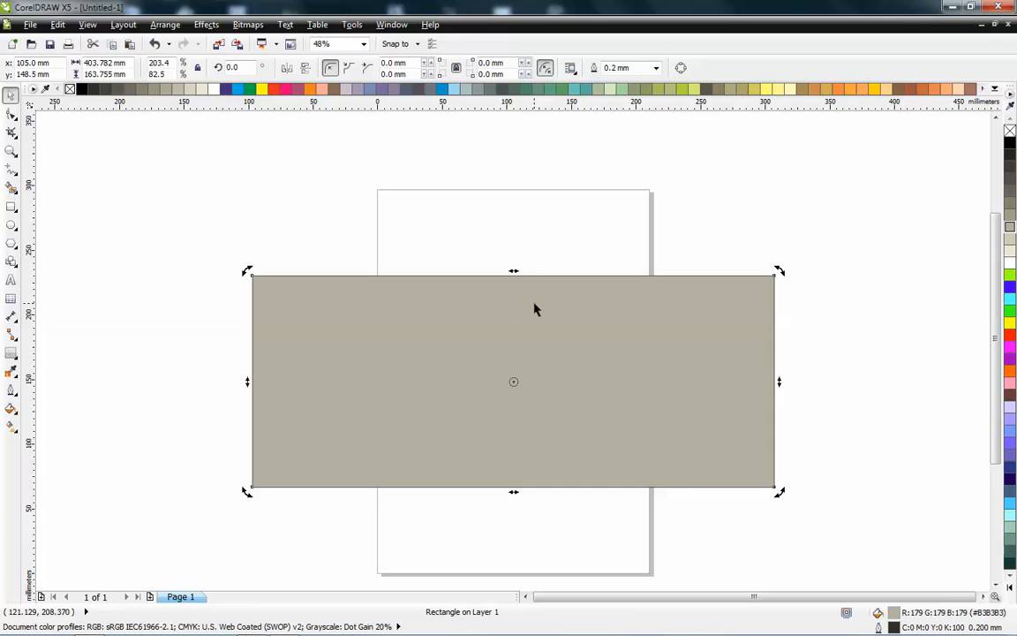
click(540, 304)
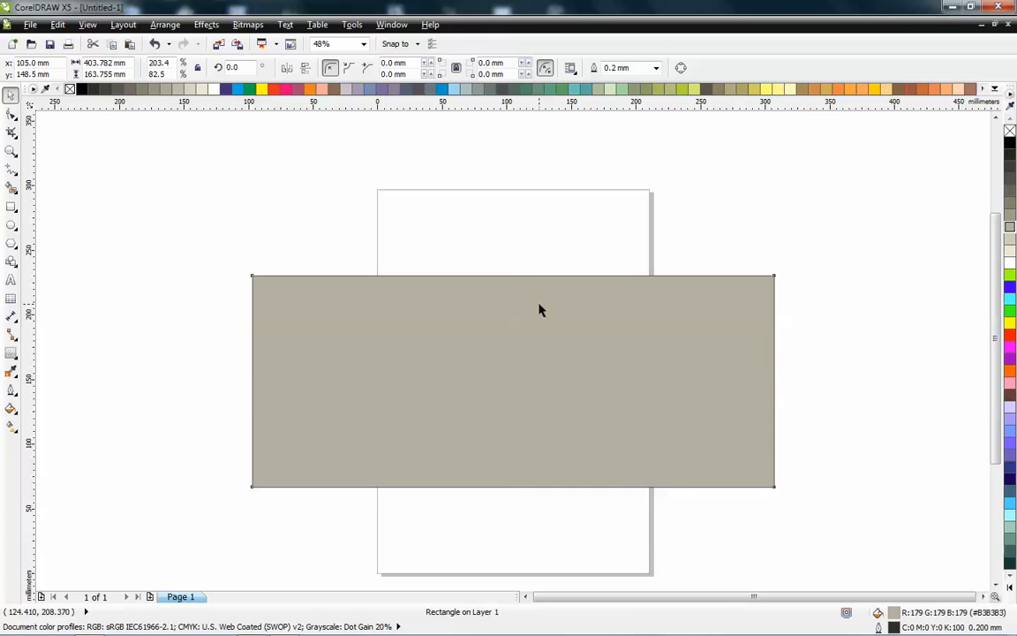
click(540, 307)
click(539, 307)
- Draw an ellipse about 213 × 180 mm overlapping the rectangle's upper-left corner
click(11, 225)
drag(128, 168, 414, 411)
click(11, 97)
click(255, 219)
click(254, 219)
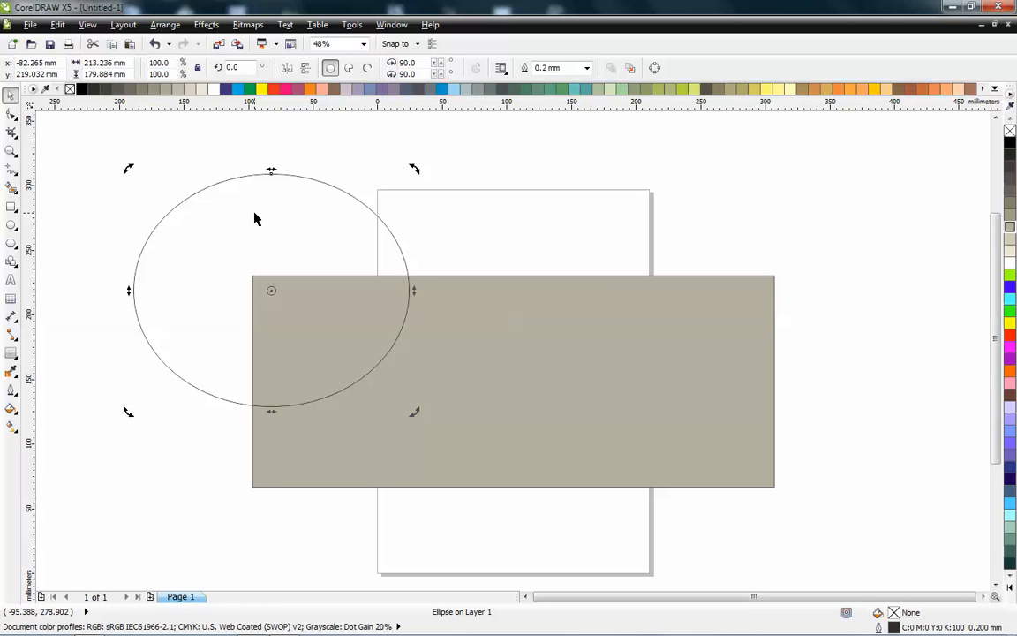
click(255, 219)
drag(269, 169, 390, 159)
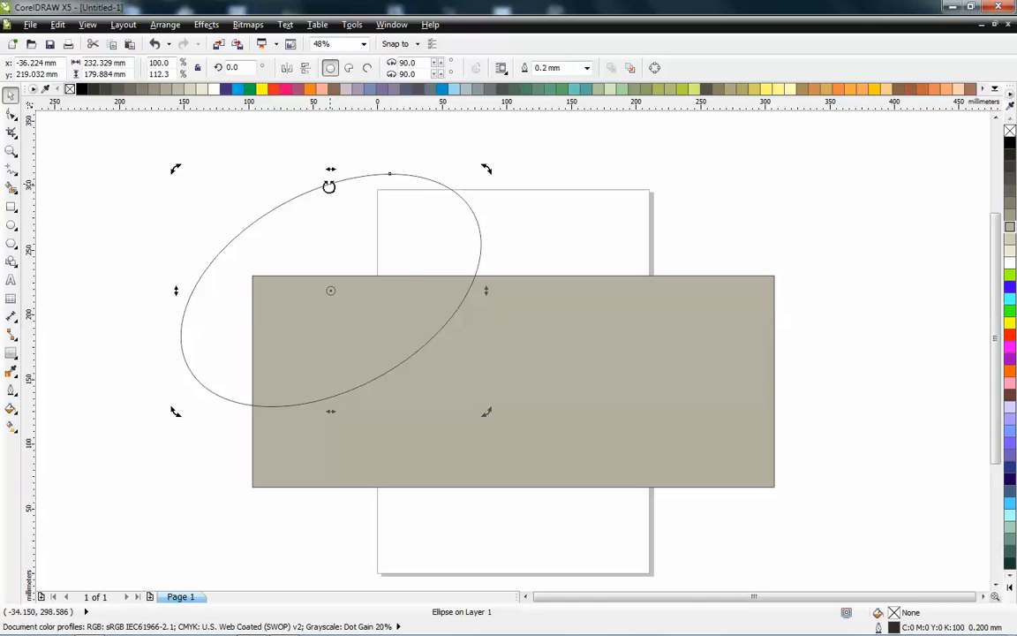
key(ctrl+z)
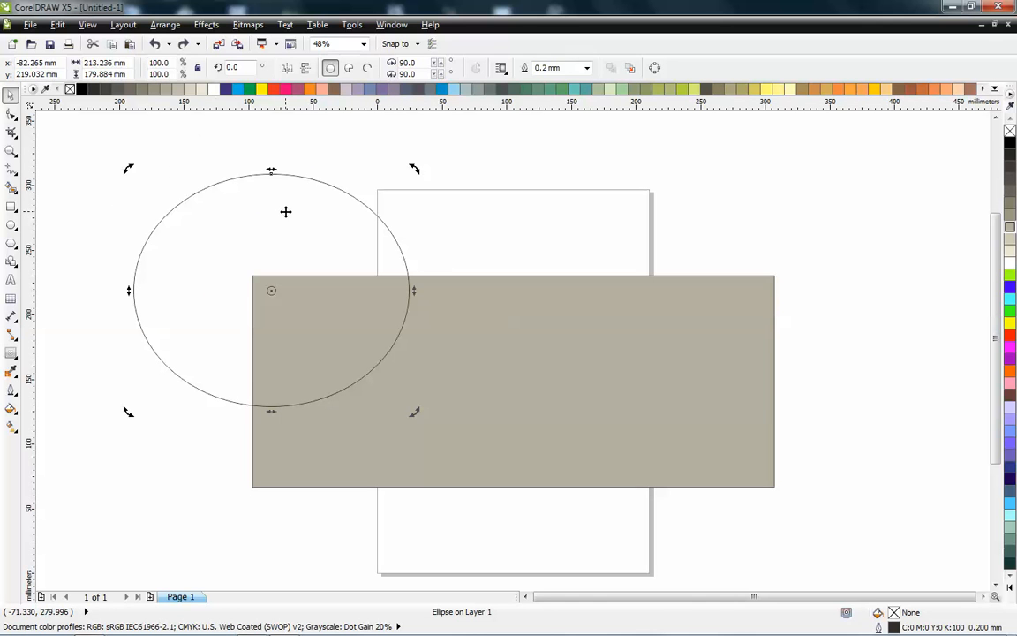
- Move the ellipse slightly upward and convert it to curves
click(490, 345)
click(333, 277)
drag(343, 242, 336, 207)
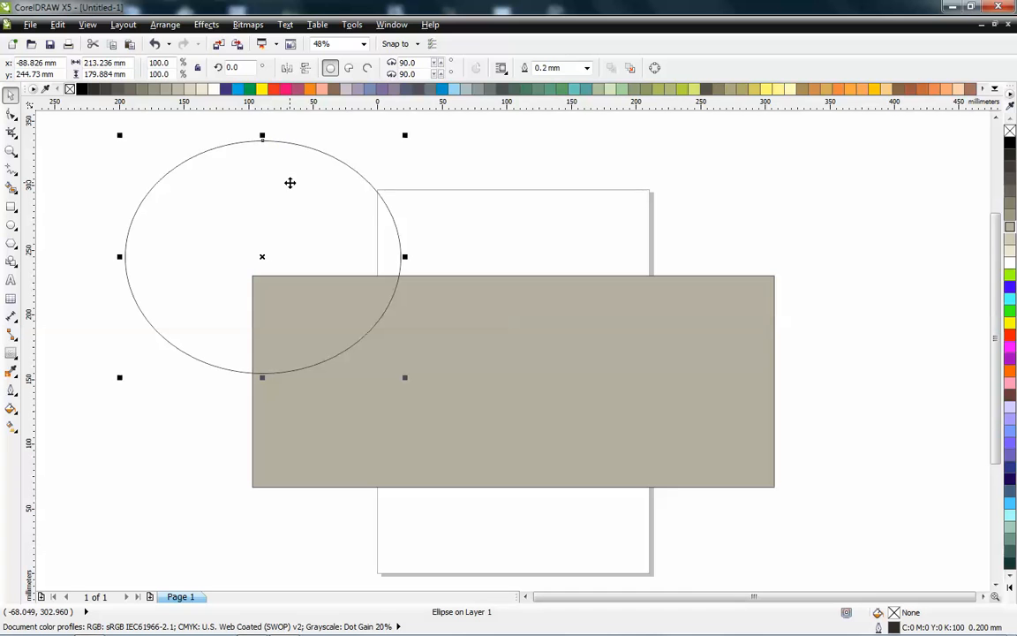
click(163, 26)
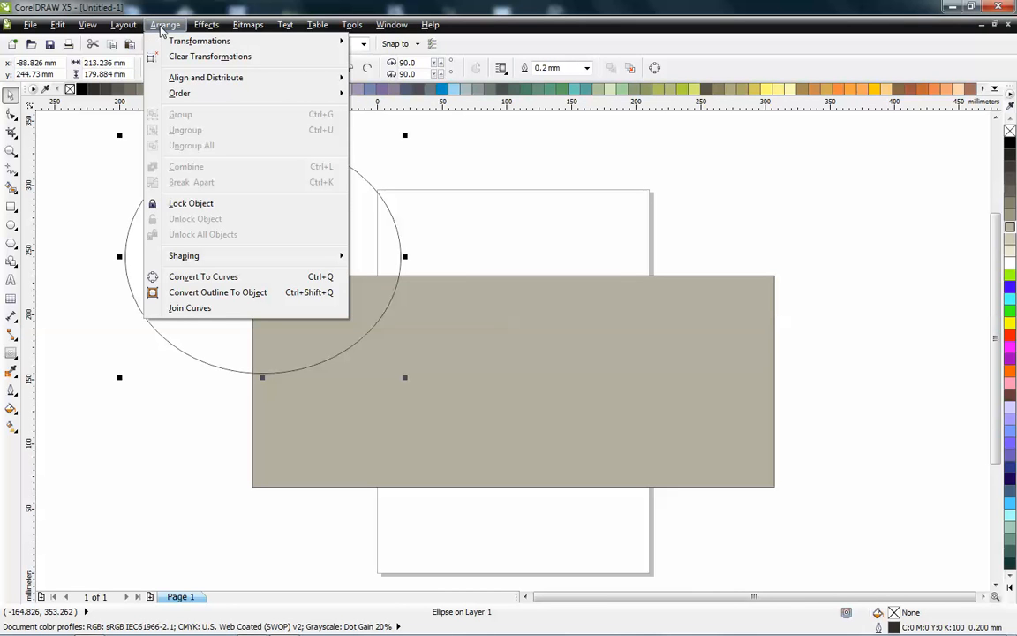
click(285, 279)
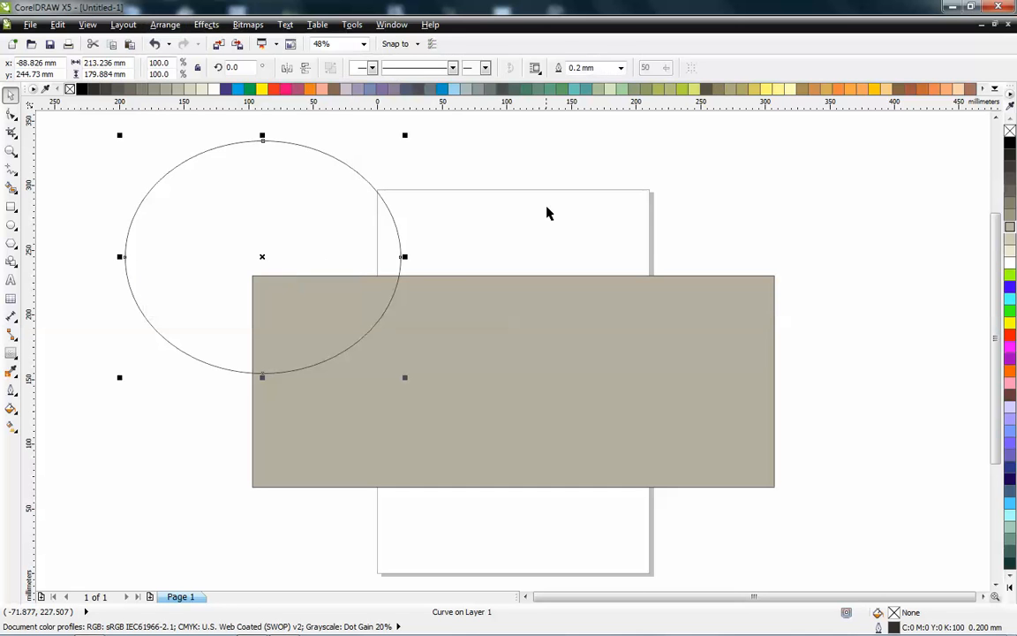
- Reshape two of the ellipse curve's nodes with the Shape tool and delete the curve
key(F10)
drag(262, 144, 326, 257)
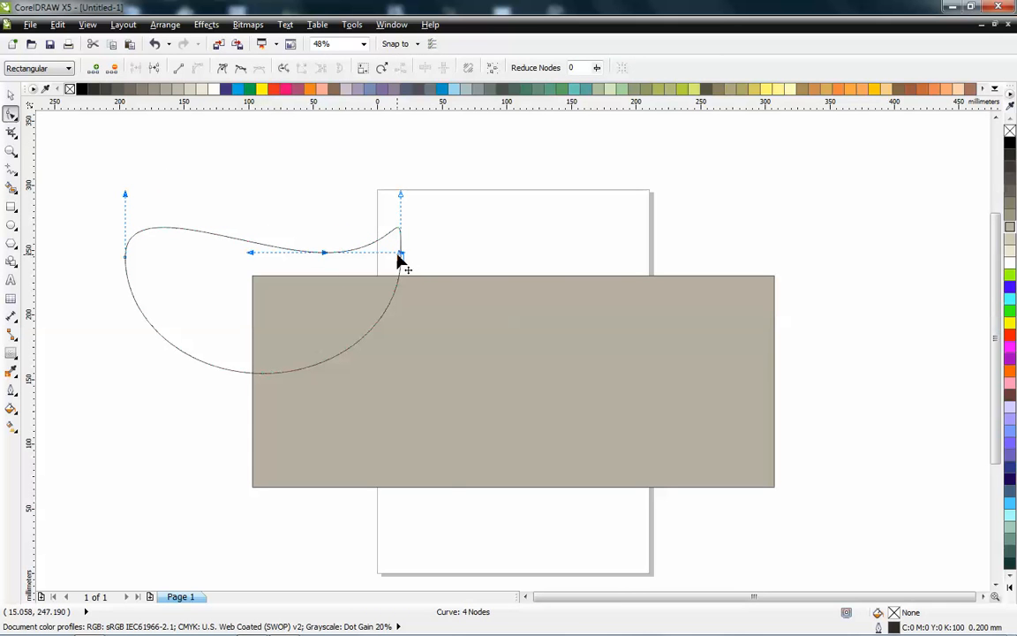
drag(400, 256, 436, 260)
key(space)
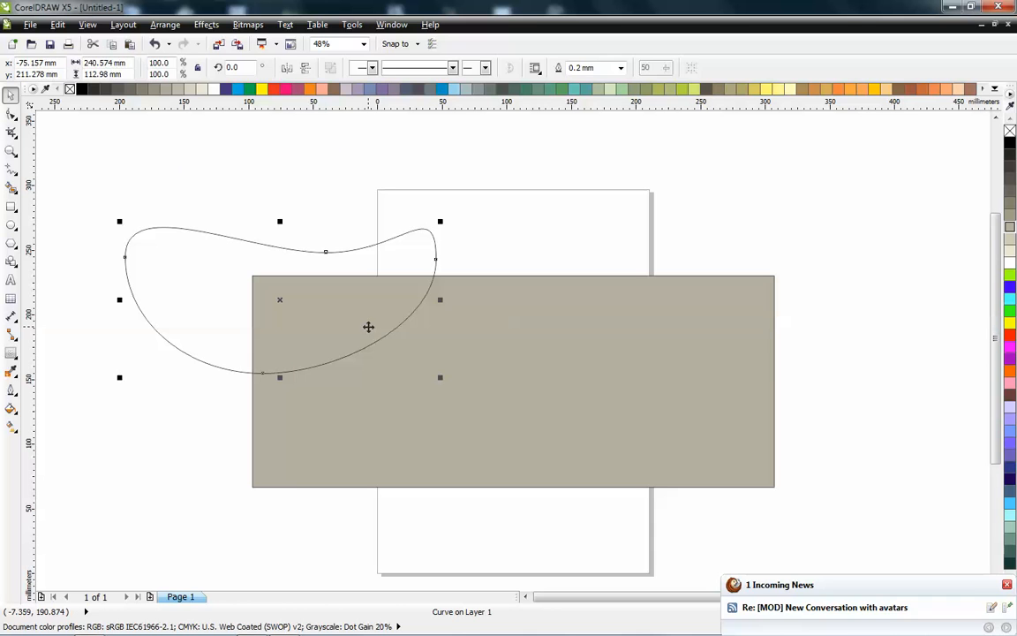
key(Delete)
- Convert the gray rectangle to curves
click(336, 306)
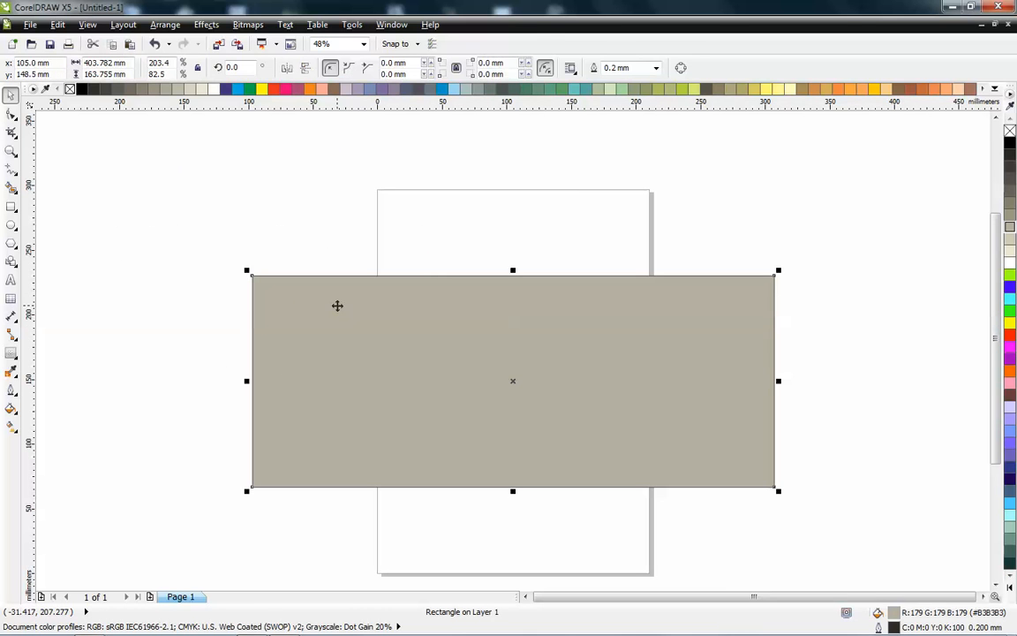
click(290, 289)
click(287, 284)
key(ctrl+q)
- Drag the rectangle's top corner nodes inward and down with the Shape tool to form a triangular shape
key(F10)
drag(251, 277, 432, 364)
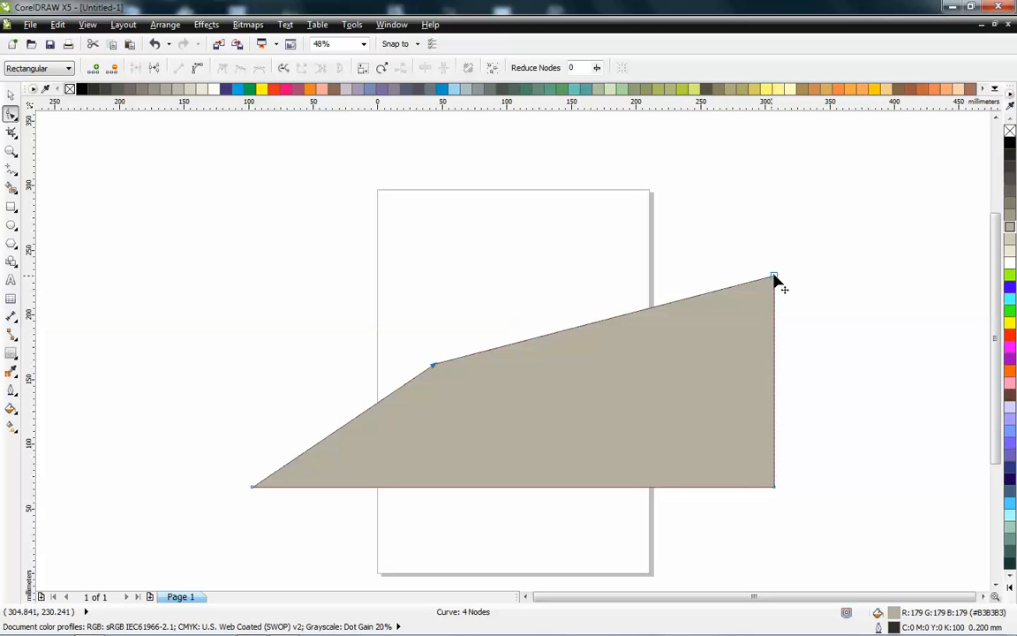
drag(616, 339, 555, 412)
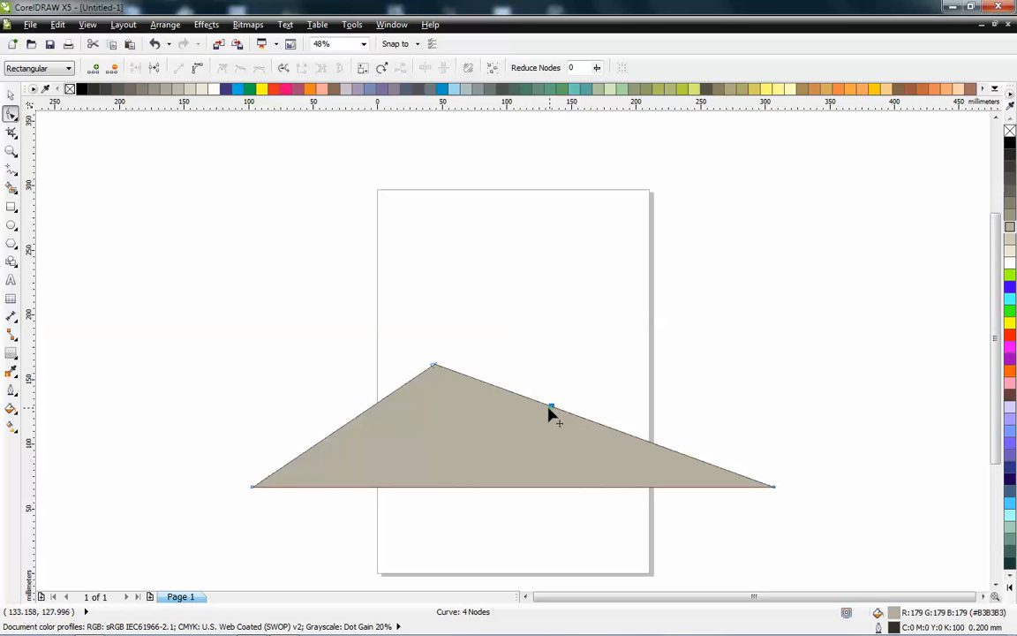
- Add nodes on the upper and lower edges and pull them inward to form a zigzag bolt shape
double_click(508, 391)
drag(507, 391, 435, 424)
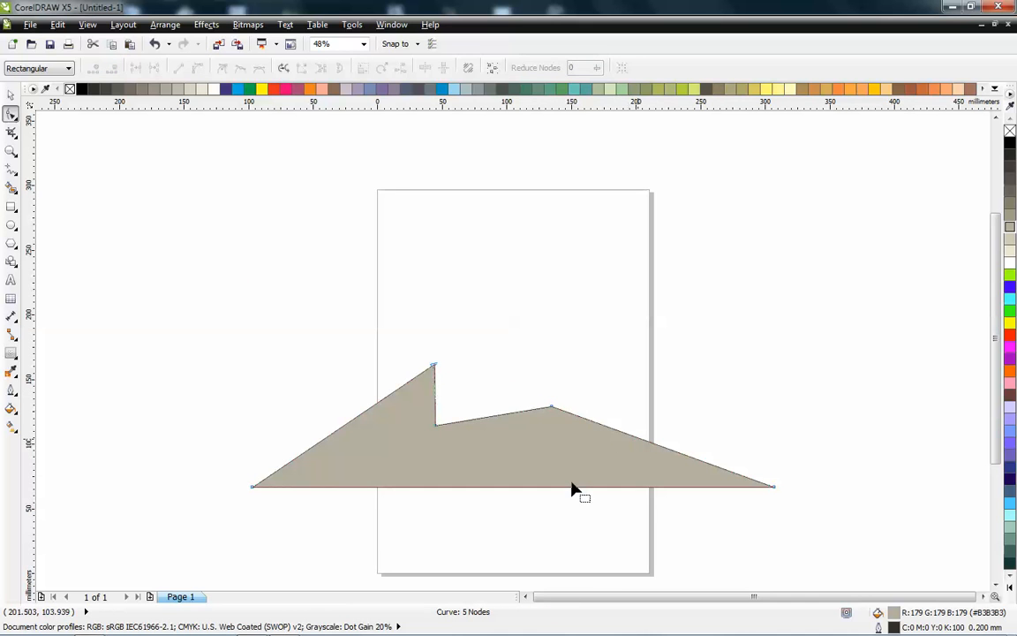
drag(568, 488, 537, 448)
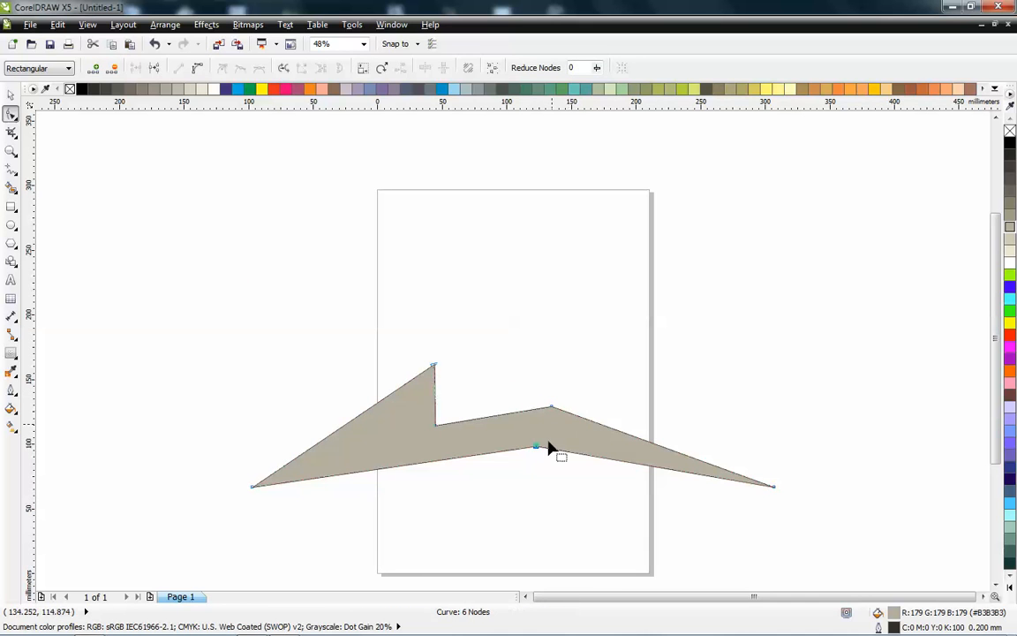
- Delete one node from the bolt shape, then select the whole shape and delete it
double_click(435, 428)
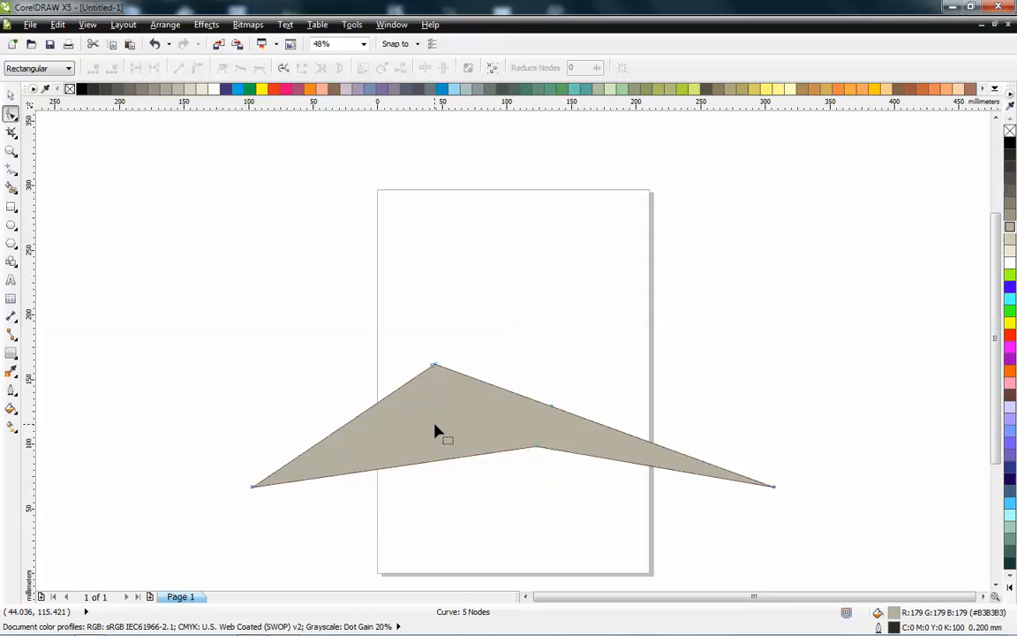
drag(187, 299, 818, 558)
key(Delete)
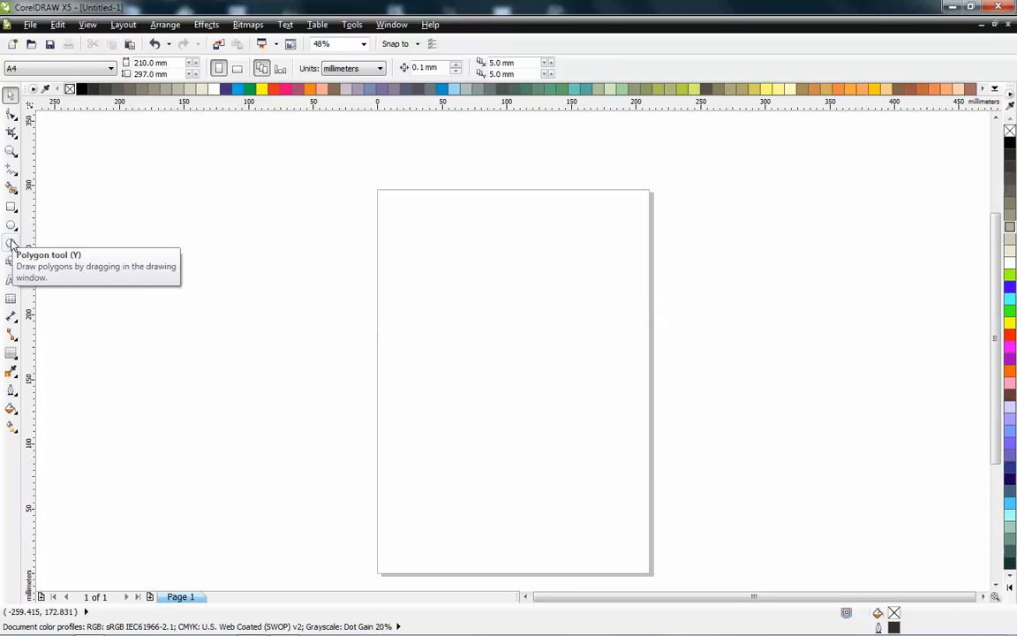
- Draw a five-sided polygon about 244 by 232 mm with the Polygon tool
click(11, 244)
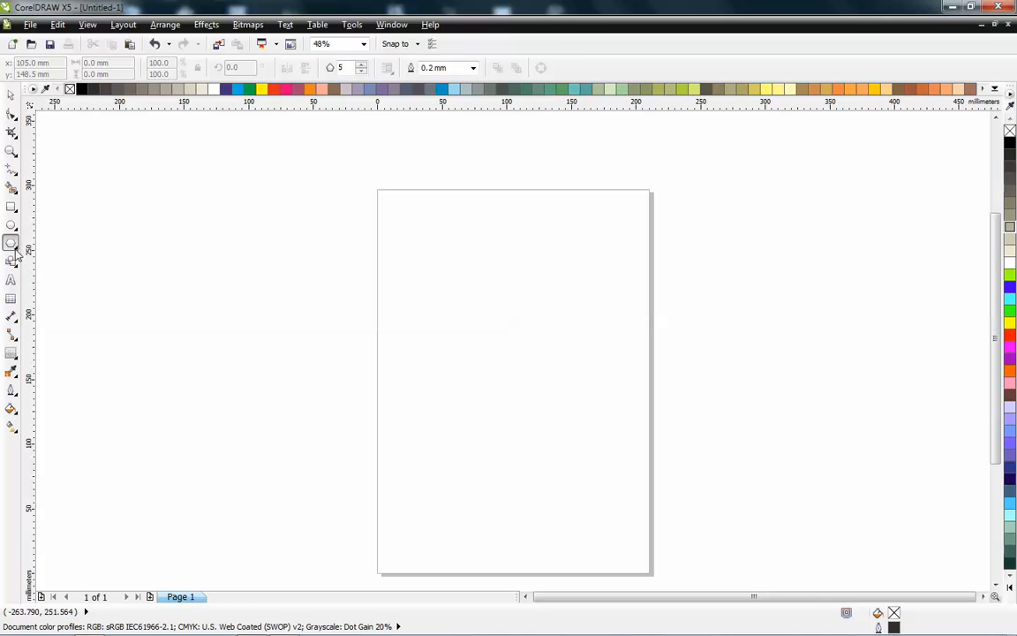
drag(238, 177, 572, 464)
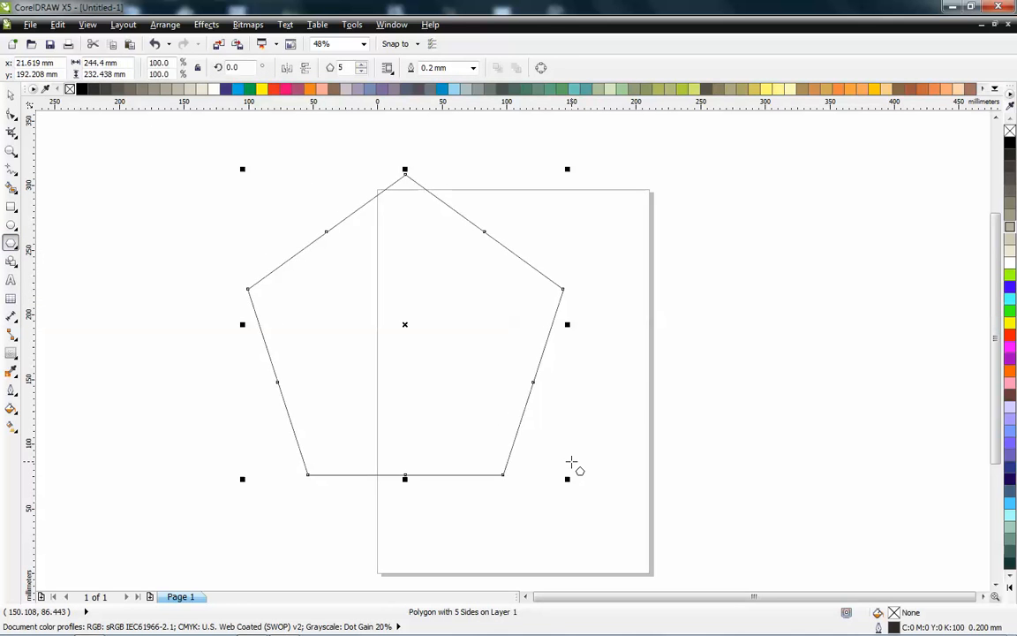
- Draw two five-pointed stars with the Star tool, about 174 mm and 231 mm wide
click(17, 250)
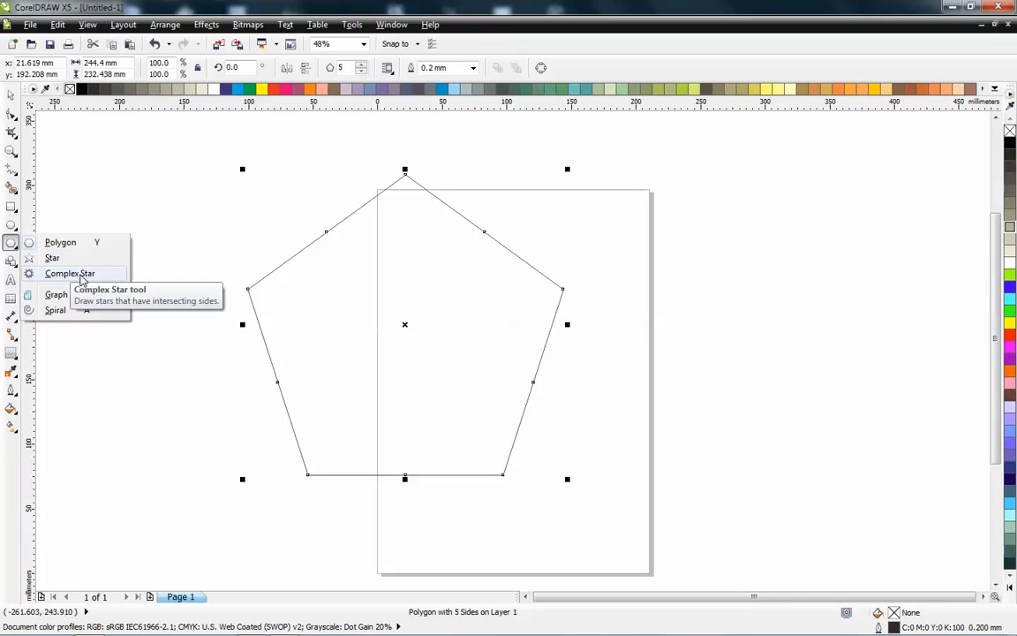
click(53, 257)
drag(181, 199, 407, 415)
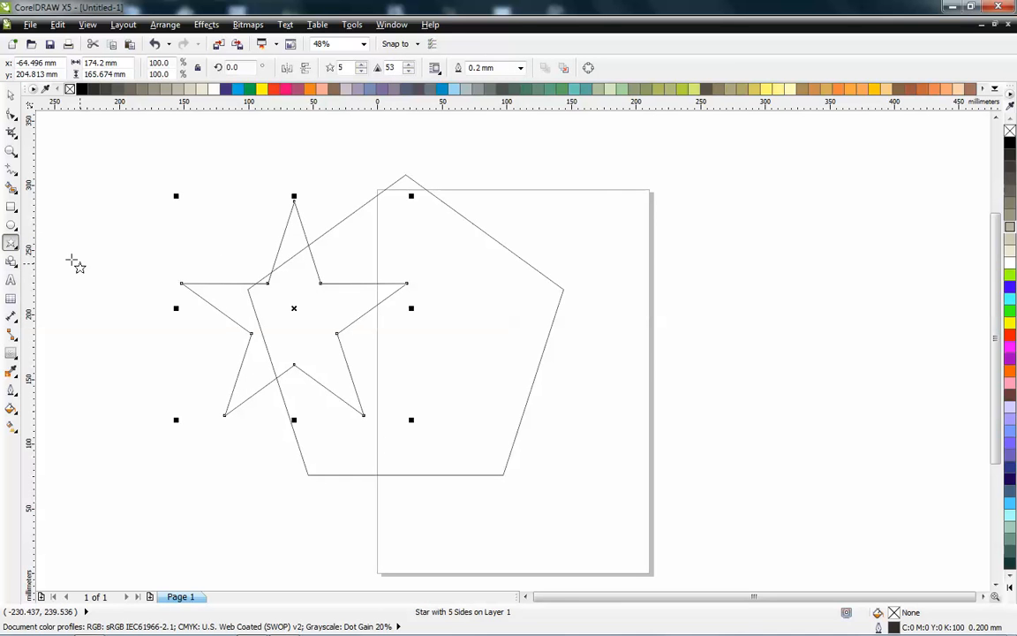
drag(711, 129, 404, 421)
- Delete both stars and the polygon from the page
key(space)
click(471, 240)
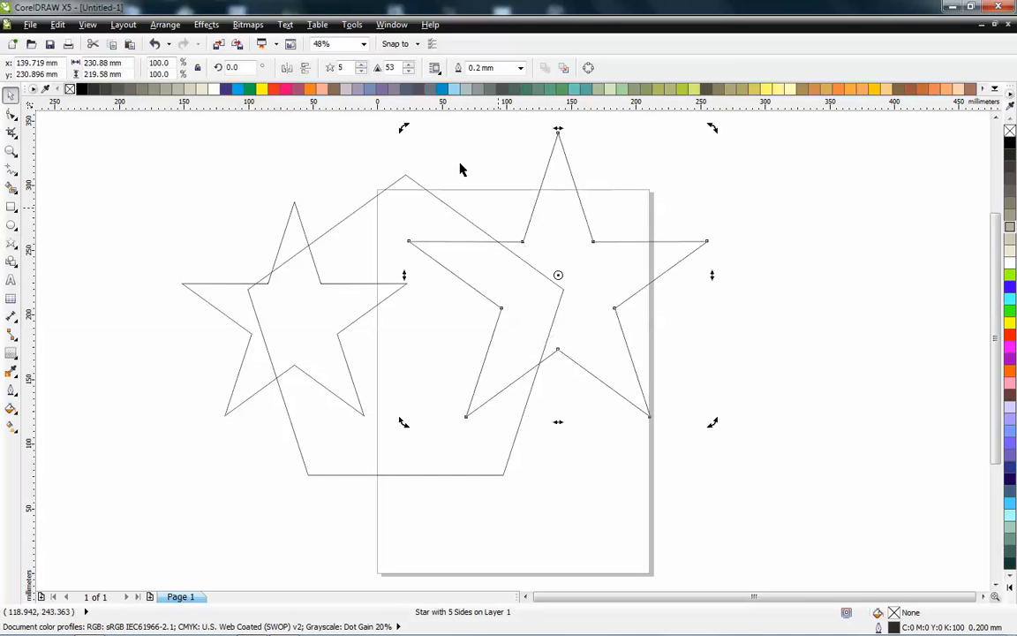
drag(402, 128, 715, 425)
key(Delete)
click(267, 343)
key(Delete)
click(410, 304)
key(Delete)
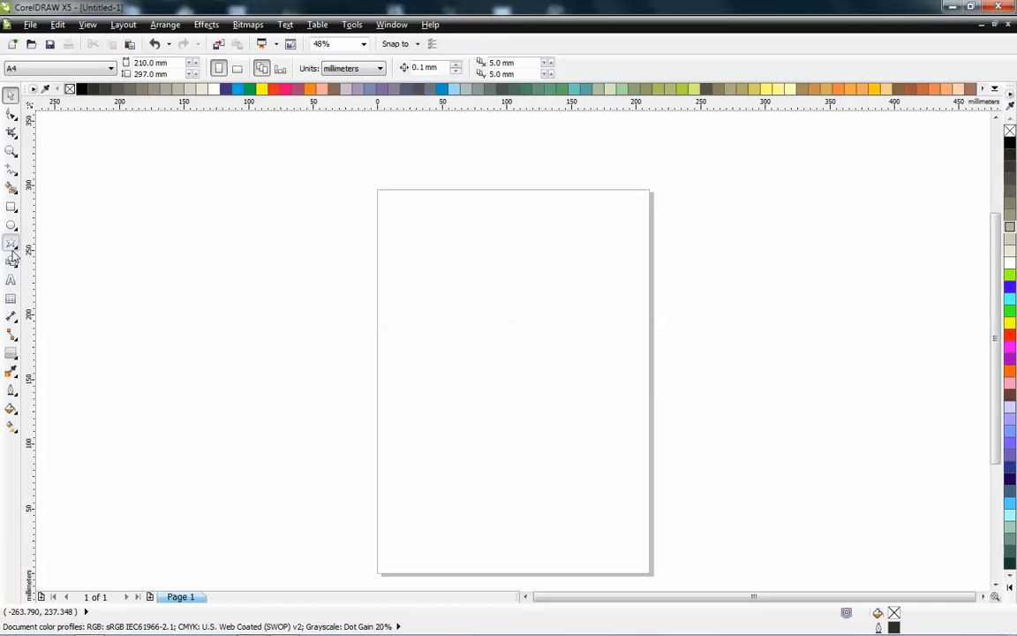
- Draw a nine-point complex star about 230 by 226 mm with the Complex Star tool
click(12, 258)
click(11, 244)
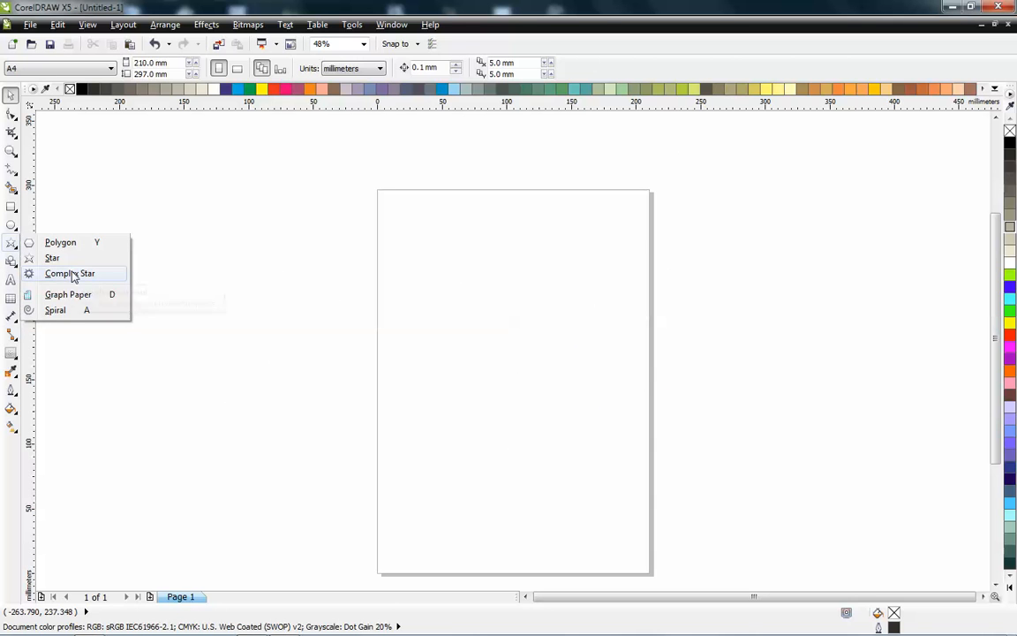
click(72, 275)
drag(398, 204, 700, 470)
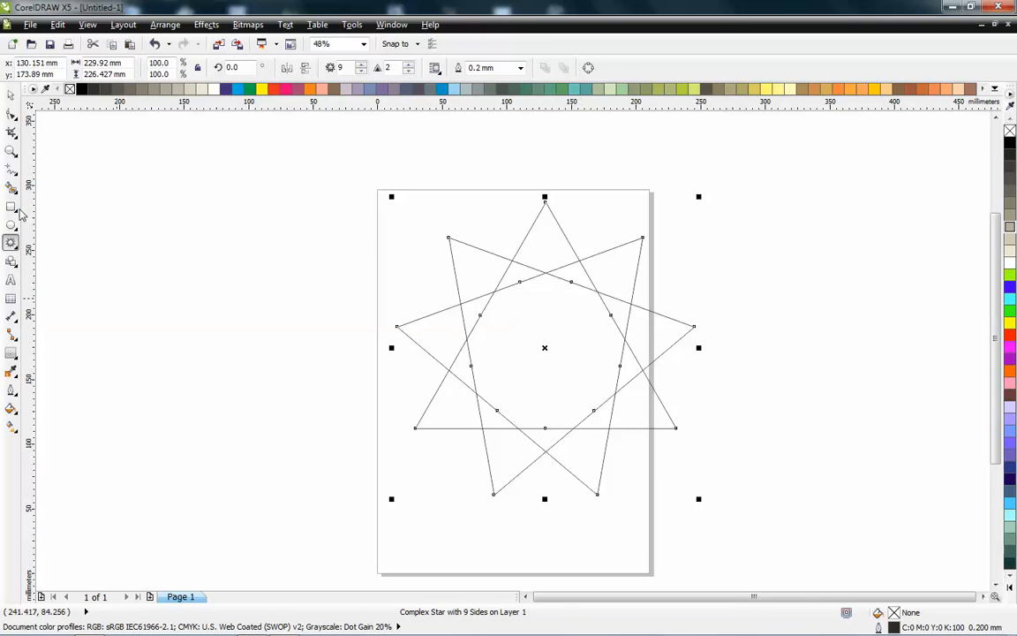
- Reduce the complex star to 6 points, then delete it
click(361, 71)
click(361, 71)
click(361, 71)
key(space)
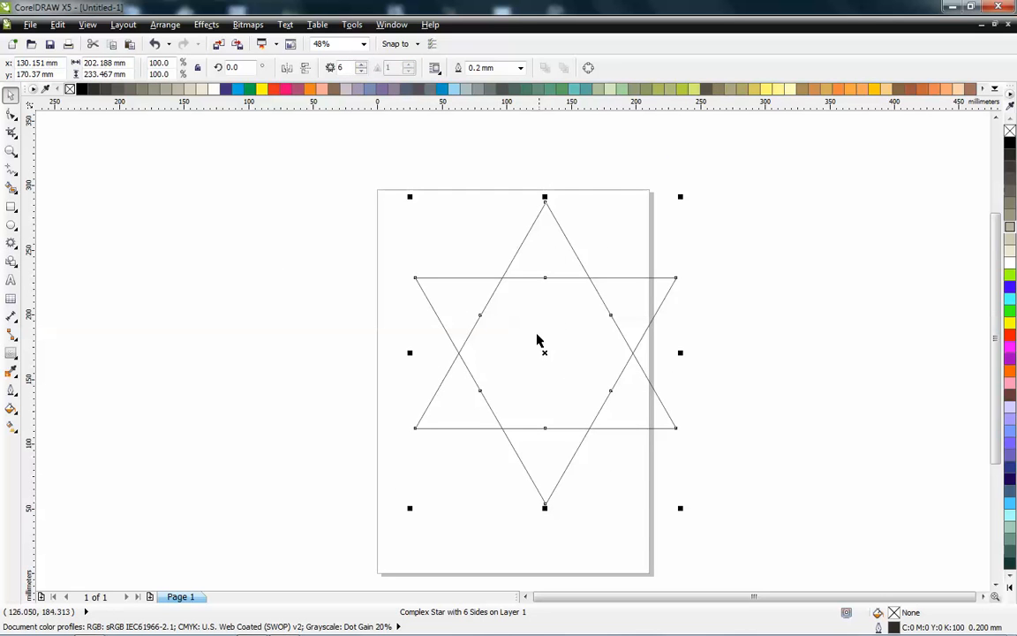
key(Delete)
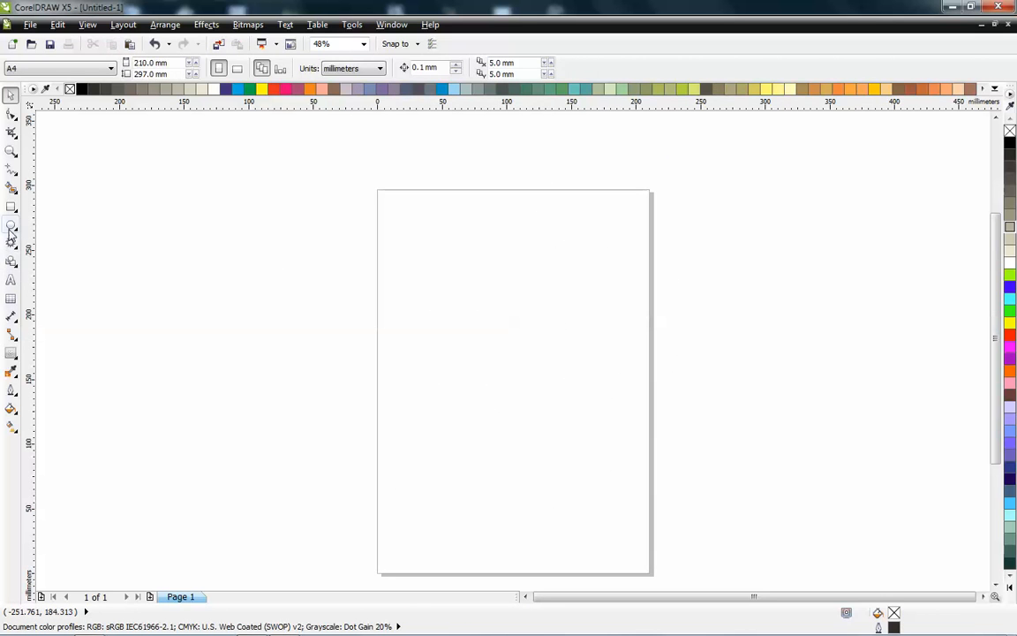
- Draw a four-revolution spiral across the page with the Spiral tool
click(17, 251)
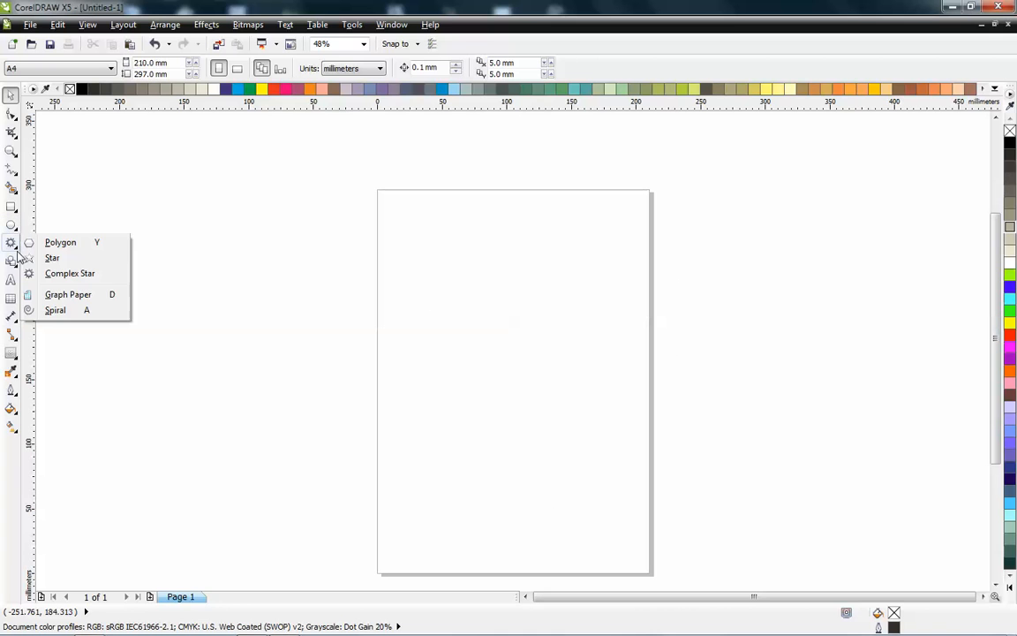
click(59, 311)
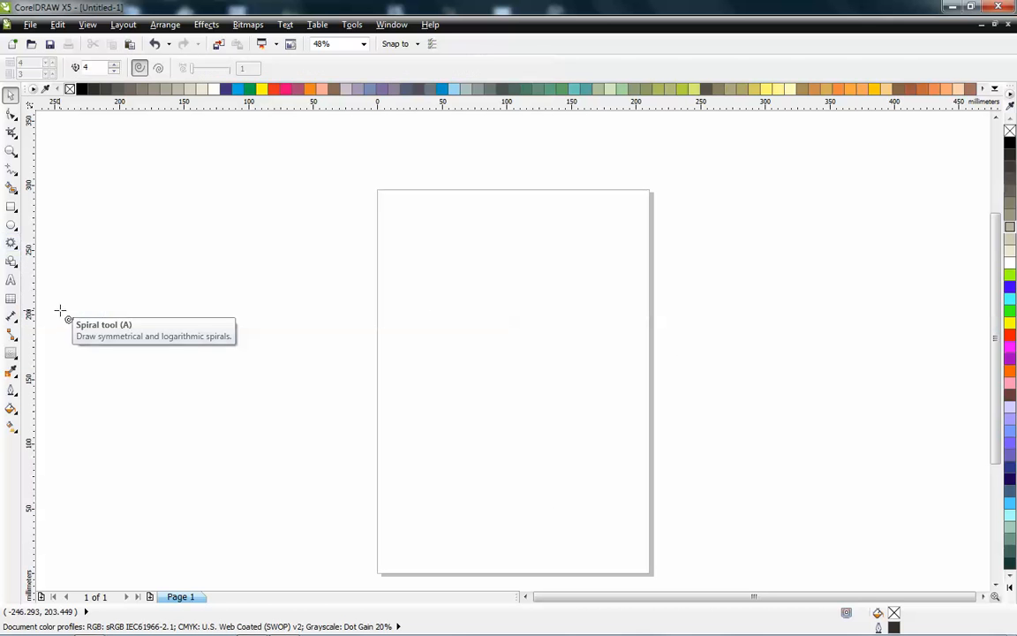
drag(322, 155, 705, 523)
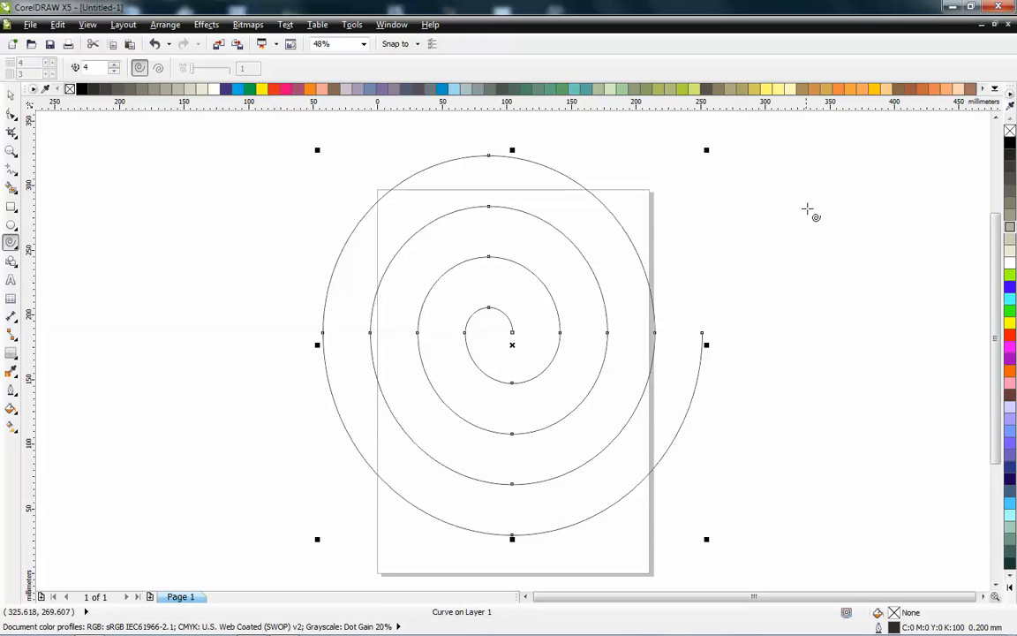
- Select everything and delete the spiral
drag(809, 204, 468, 432)
key(Delete)
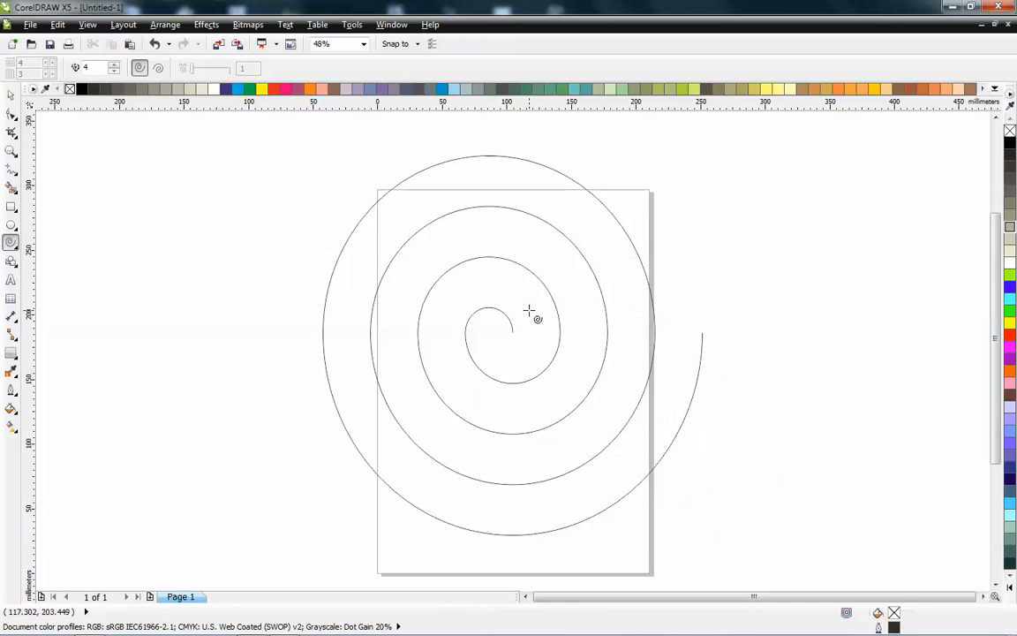
key(ctrl+a)
key(Delete)
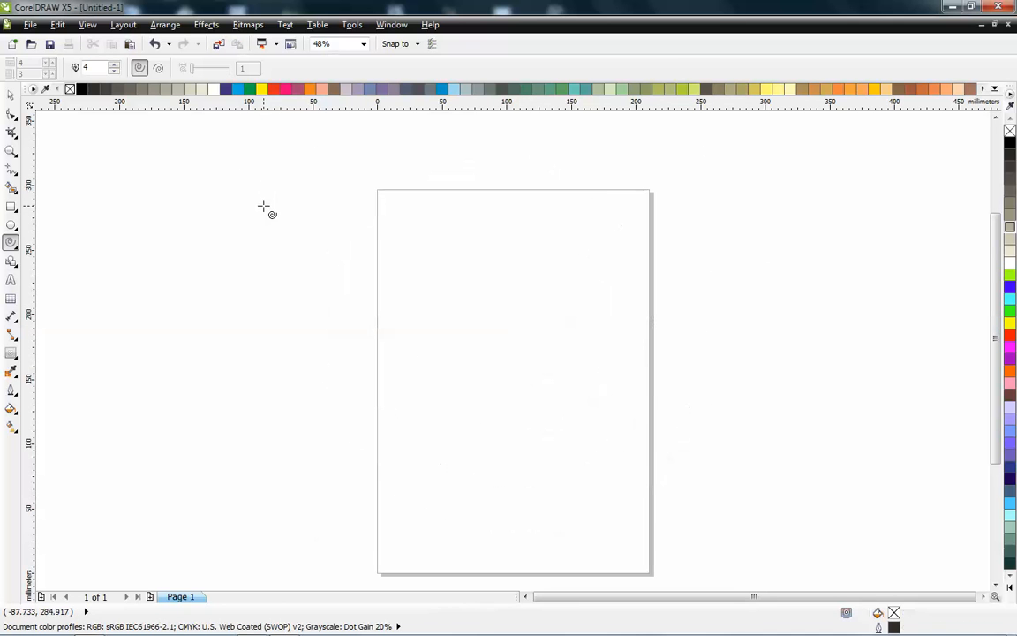
- Draw two four-revolution spirals side by side
drag(209, 172, 505, 390)
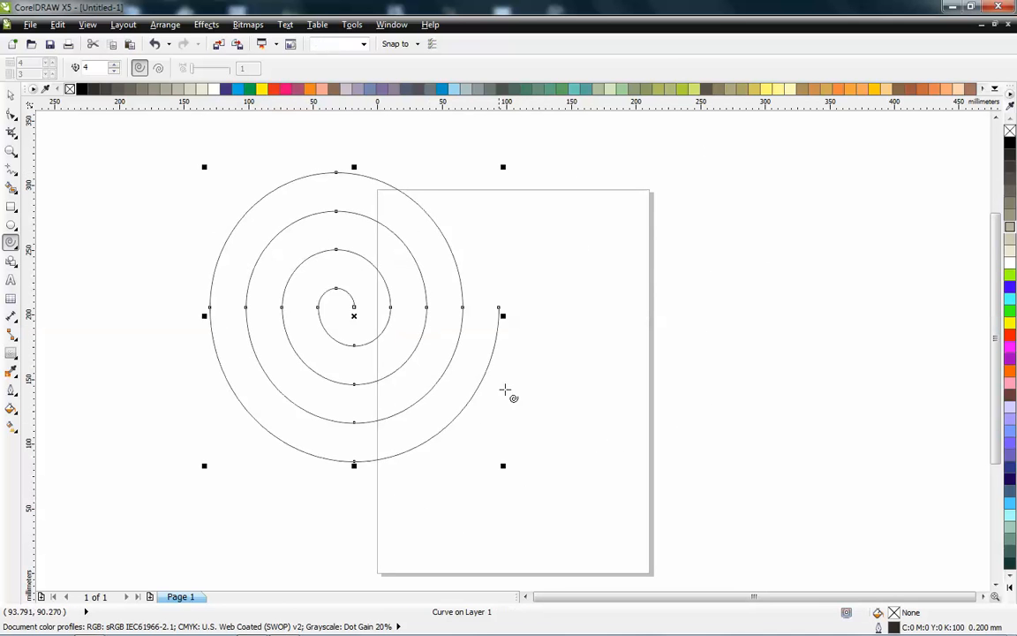
drag(813, 174, 510, 473)
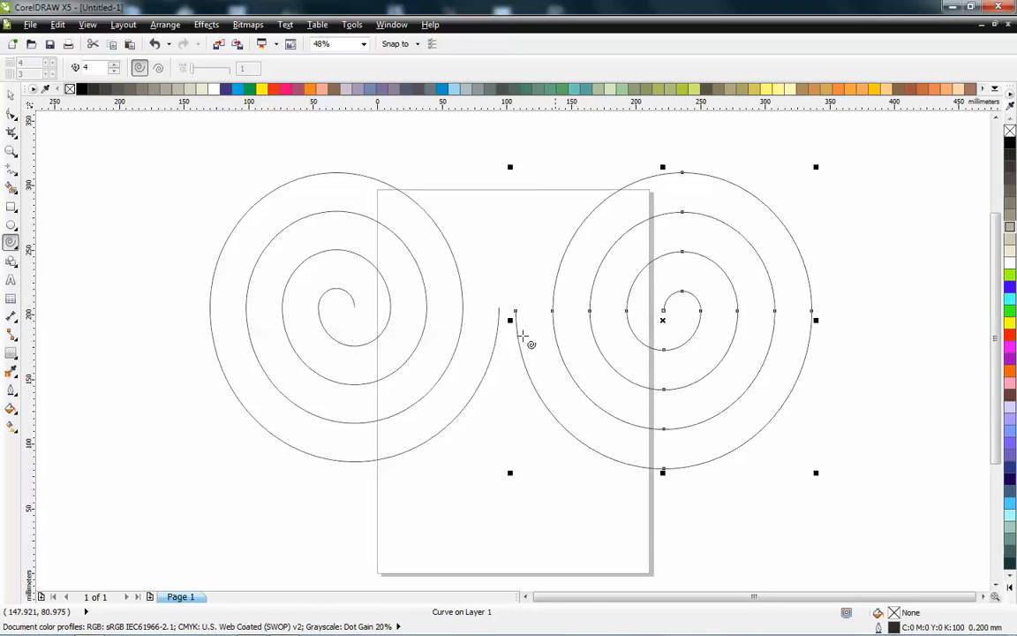
- Delete both spirals
key(space)
key(Delete)
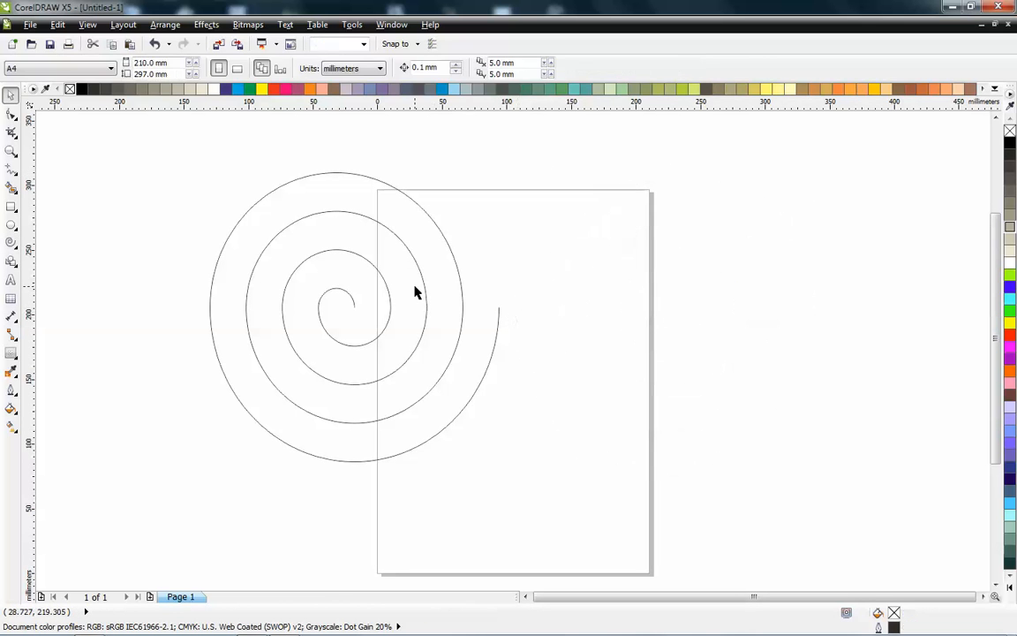
click(337, 279)
key(Delete)
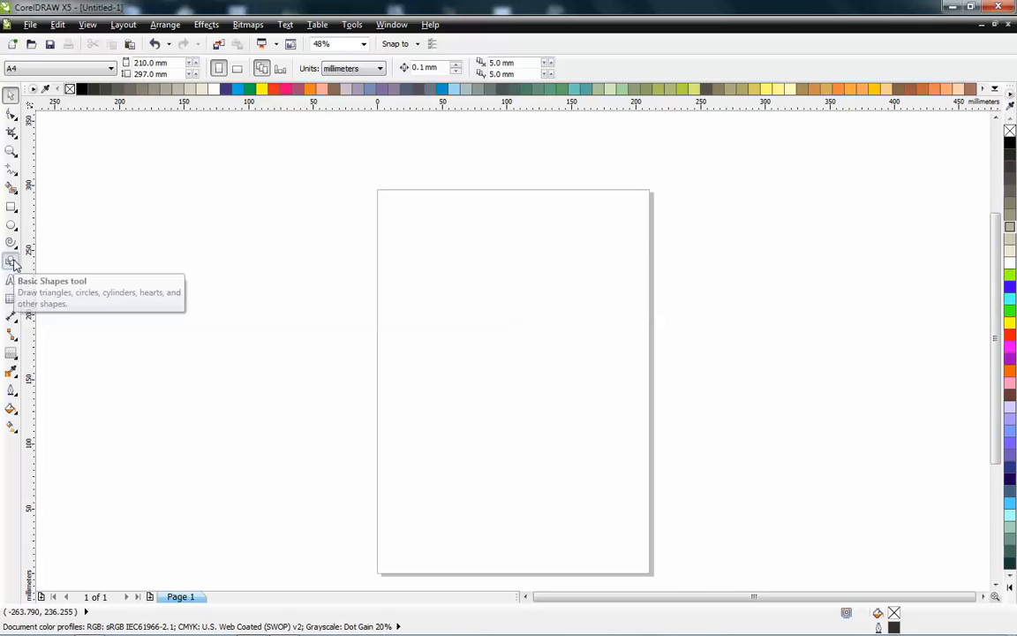
- Switch to the Banner Shapes tool
click(11, 263)
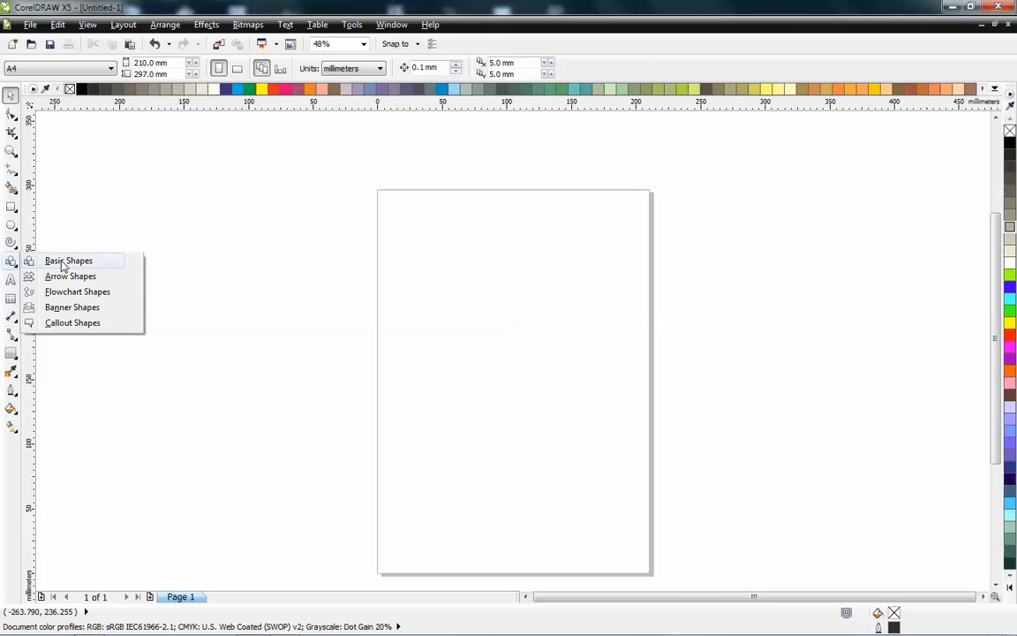
click(84, 306)
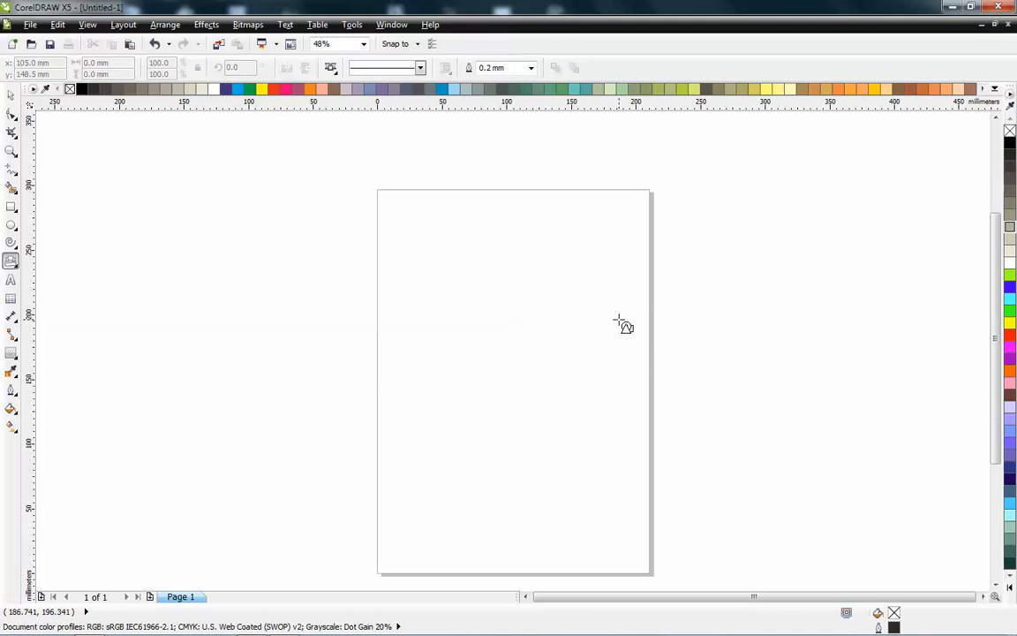
key(ctrl+v)
key(ctrl+z)
key(ctrl+v)
key(ctrl+z)
key(alt+Tab)
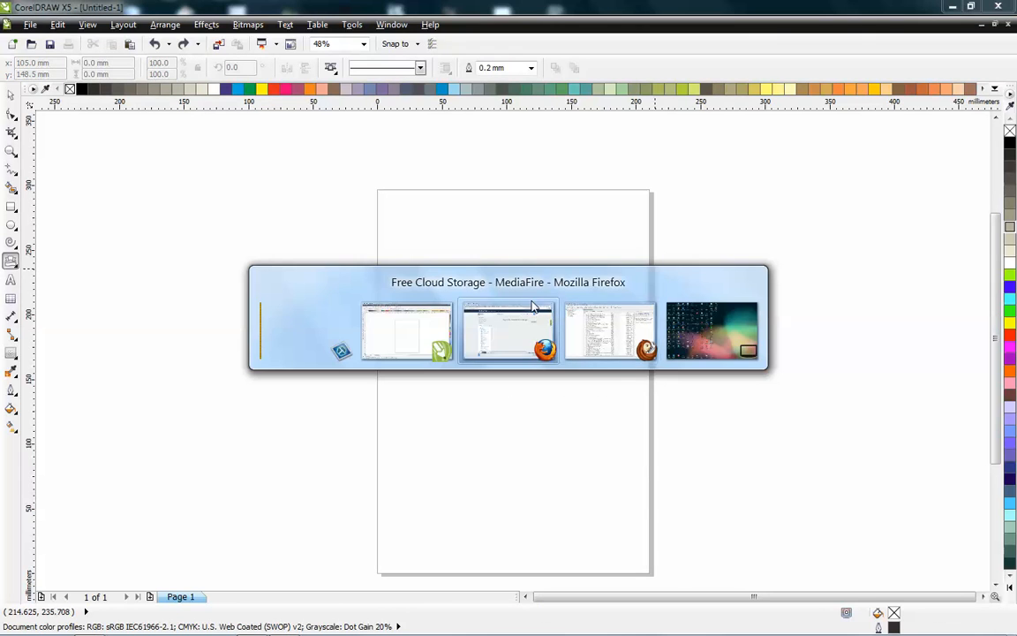
key(Escape)
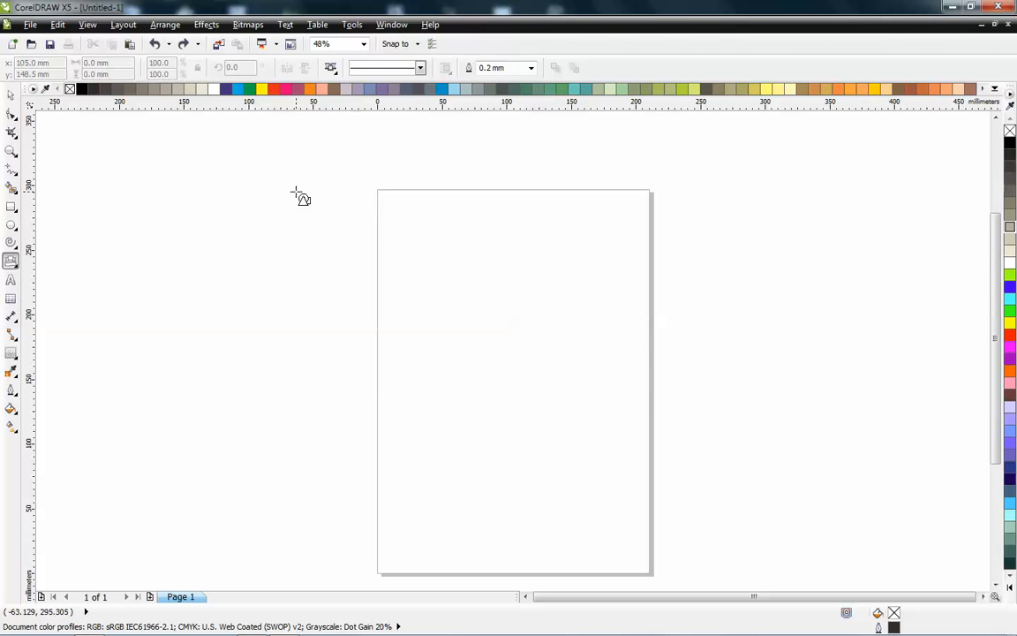
- Draw two banner shapes, the second about 489 by 127 mm
drag(341, 422, 599, 223)
drag(163, 194, 693, 295)
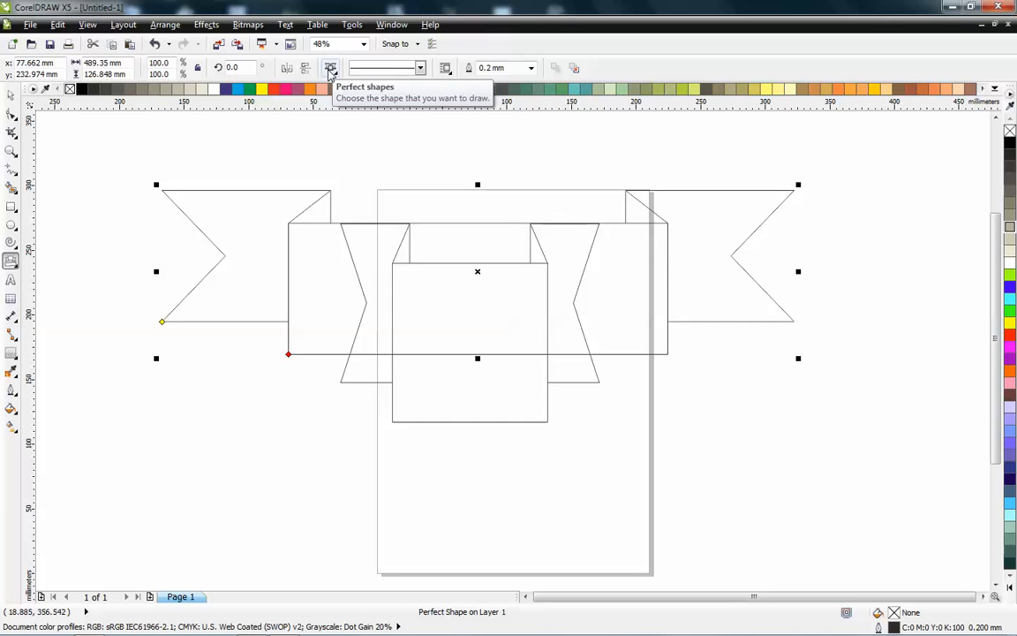
- Open the banner shape style picker, close it, and delete both banners
click(331, 69)
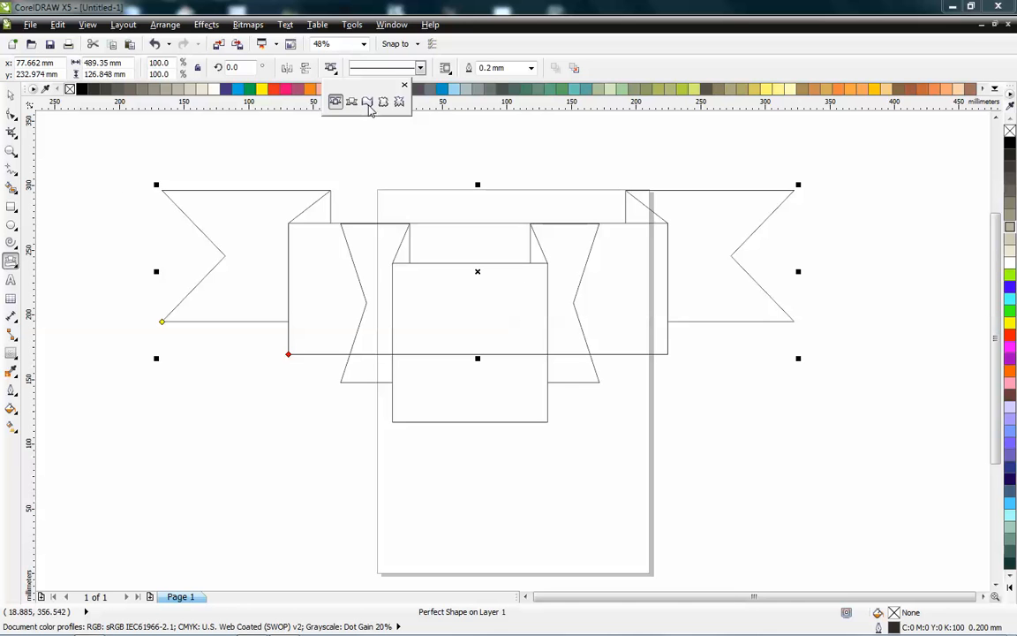
click(354, 308)
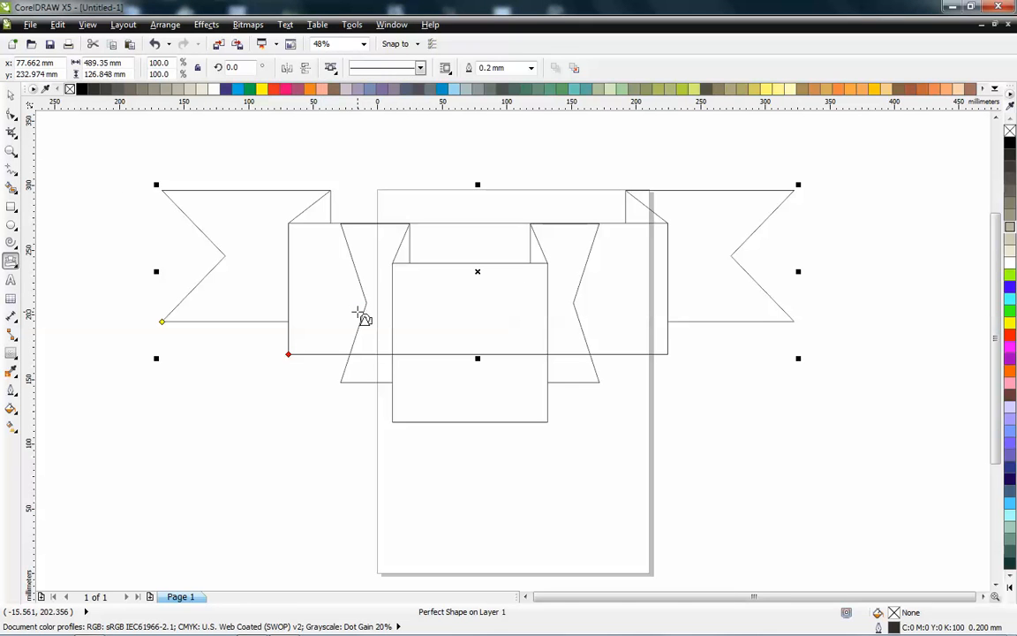
key(Delete)
click(404, 347)
key(Delete)
- Draw a rectangular callout about 307 by 222 mm with its pointer toward the lower left using Callout Shapes
click(19, 258)
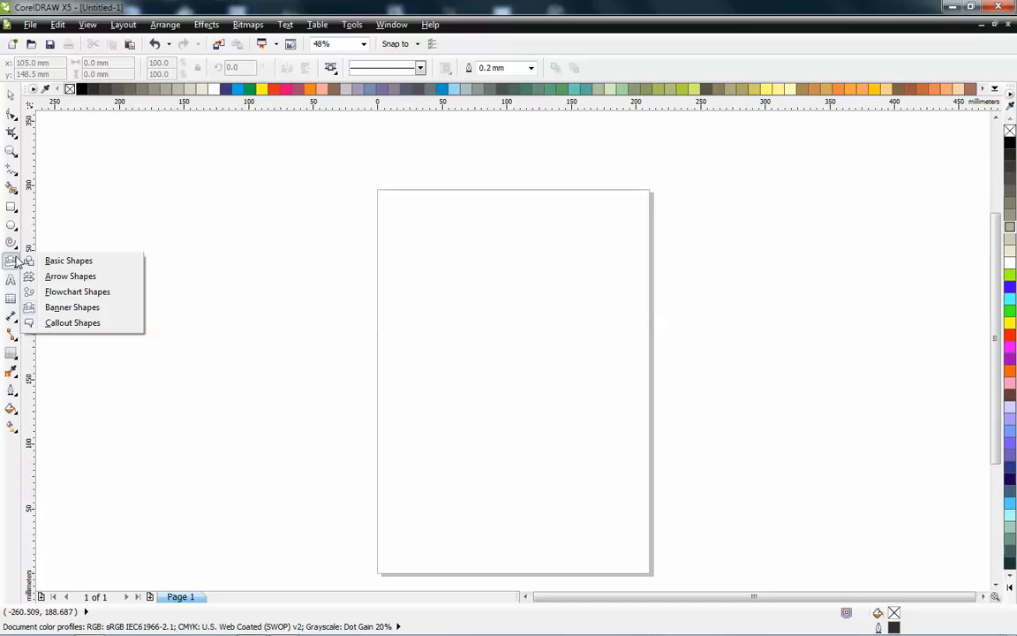
click(97, 325)
drag(263, 437, 660, 150)
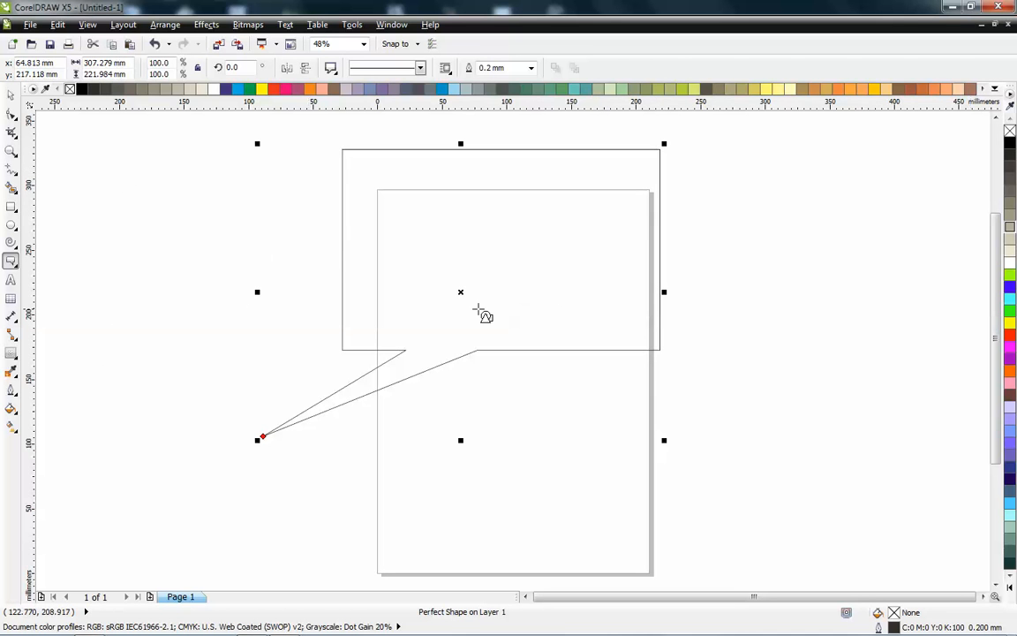
- Fill the callout with yellow and deselect it
key(space)
click(1010, 216)
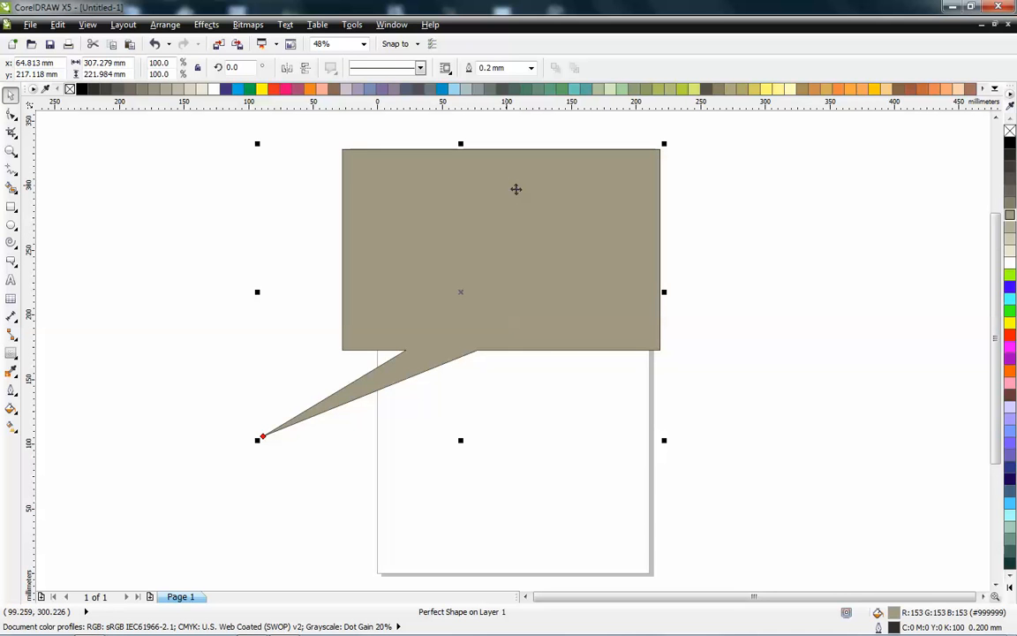
click(1009, 324)
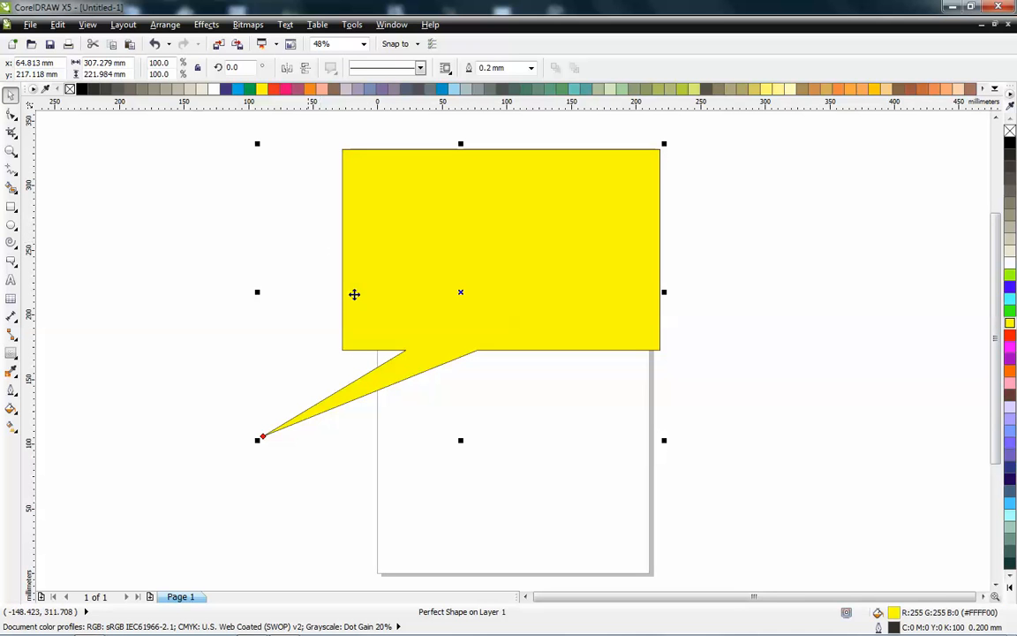
click(62, 323)
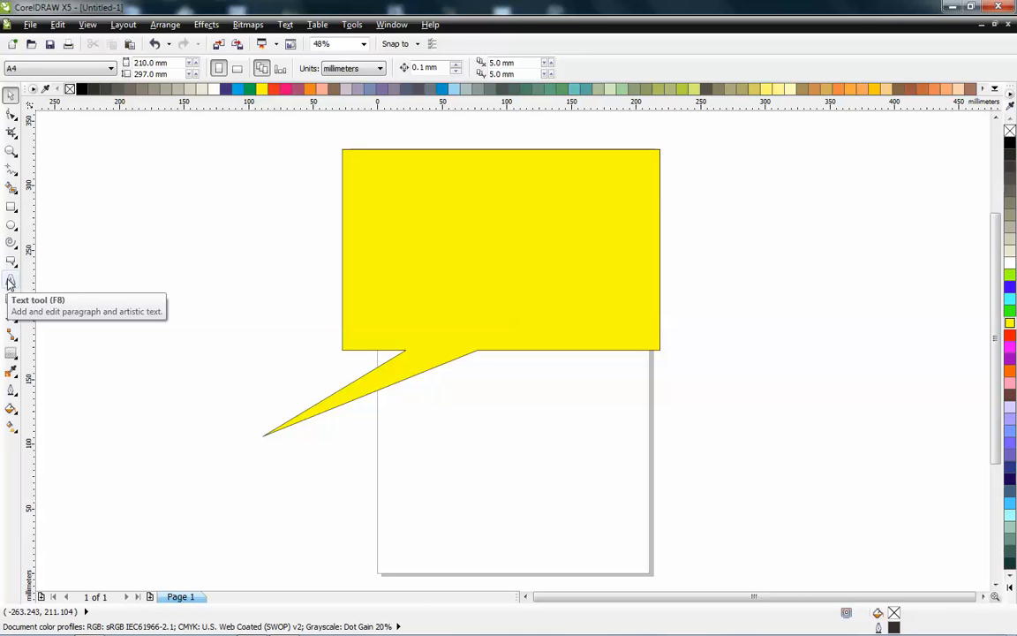
- Add artistic text reading sdgdfhdfHzvnzcvntrjharhartjnn inside the yellow callout with the Text tool
click(11, 281)
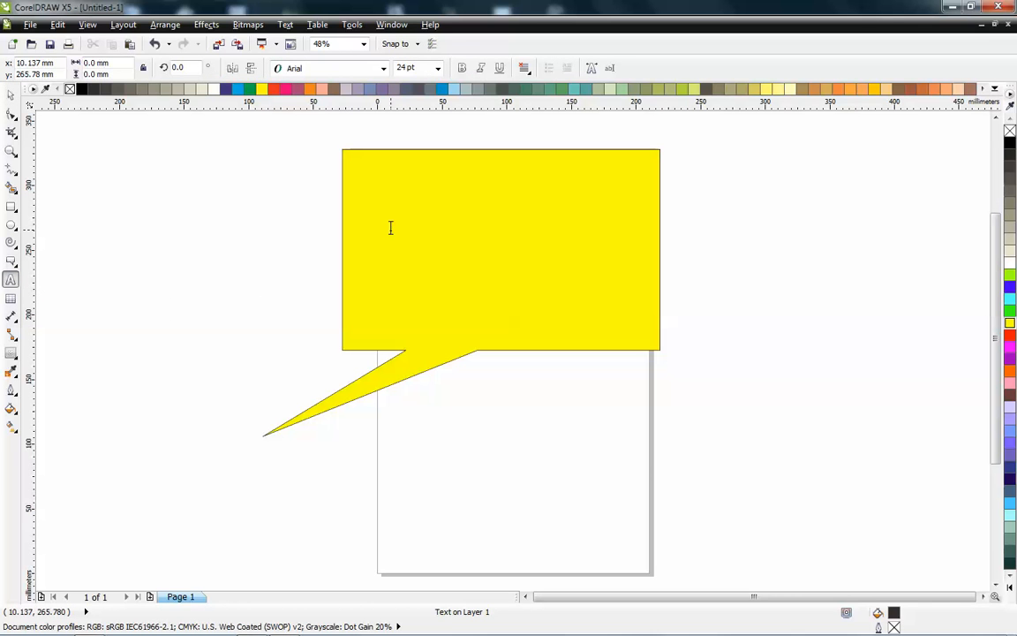
text(sdgdfhdfHz)
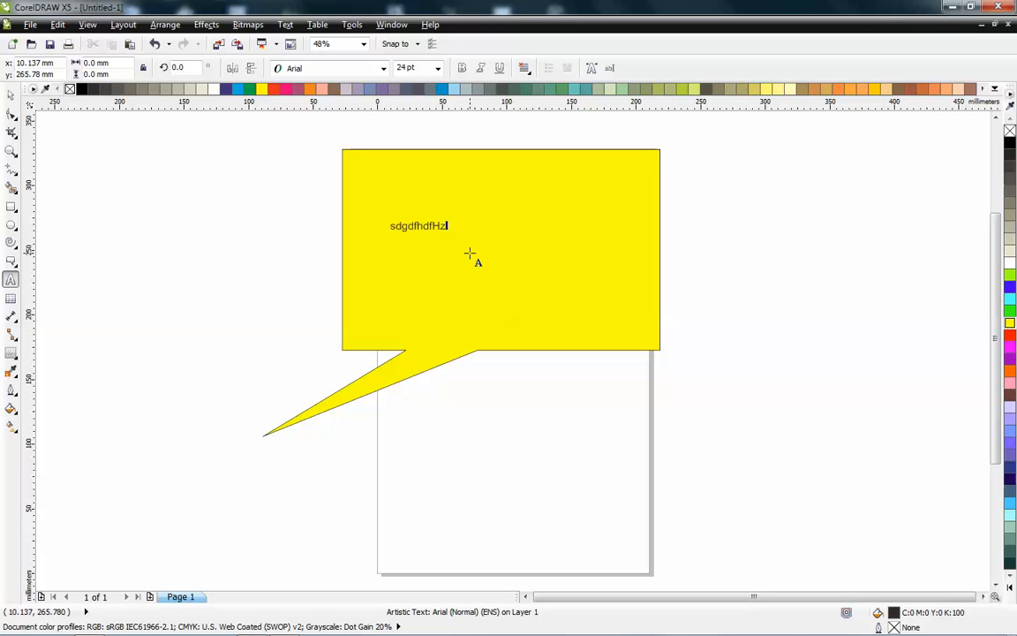
text(vnzcvntrjharhartjnn)
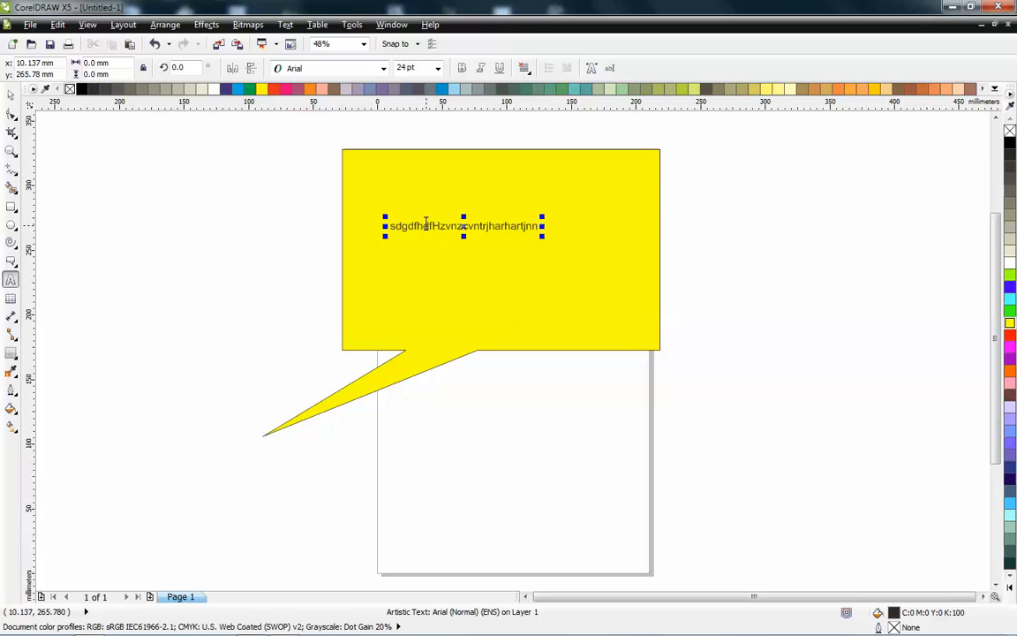
- Convert the callout text to paragraph text
click(10, 94)
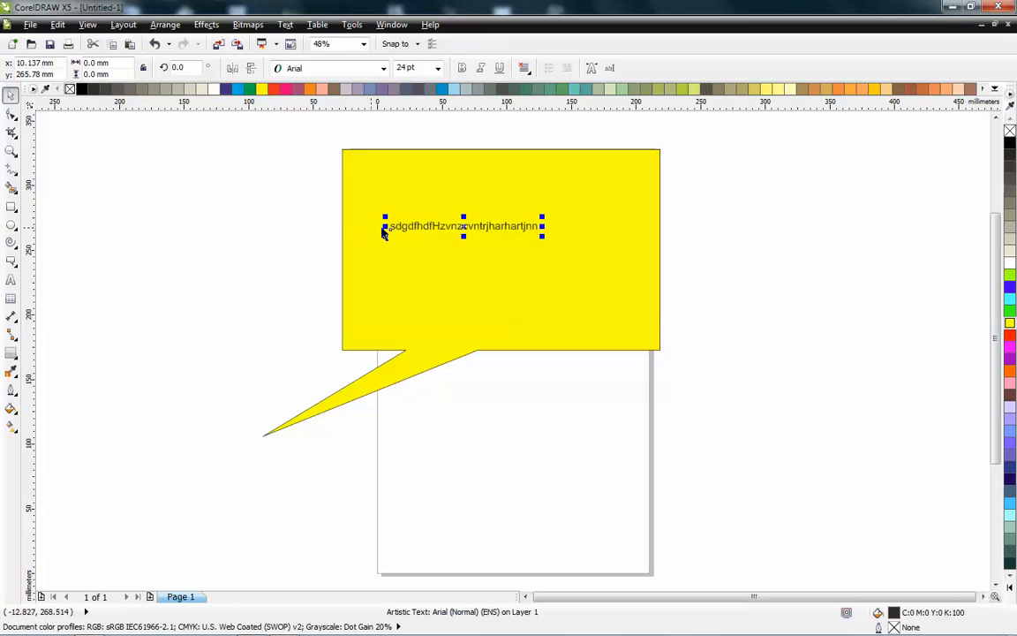
right_click(422, 227)
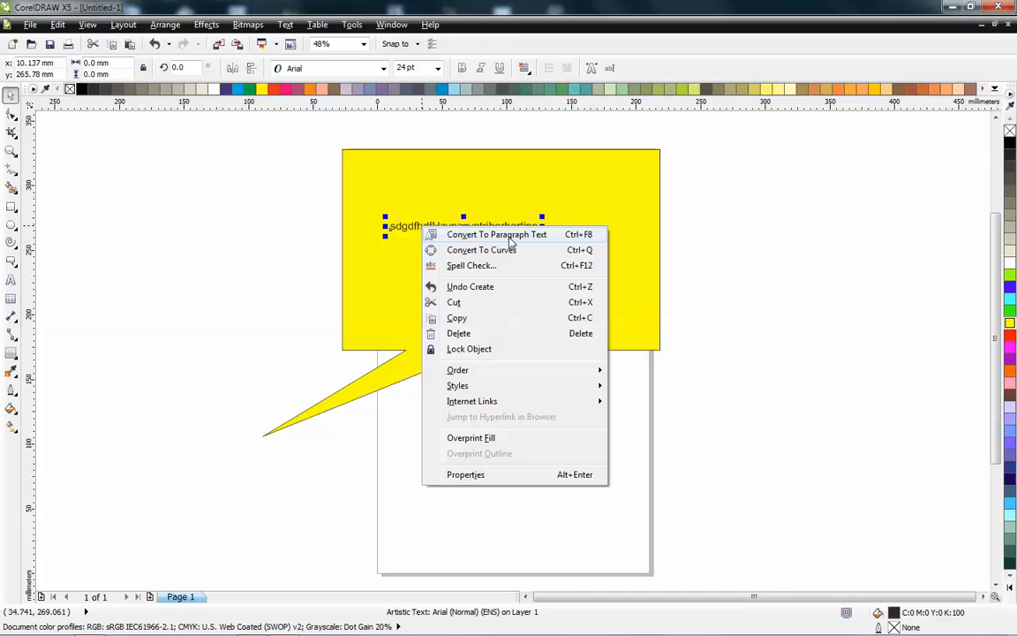
click(512, 241)
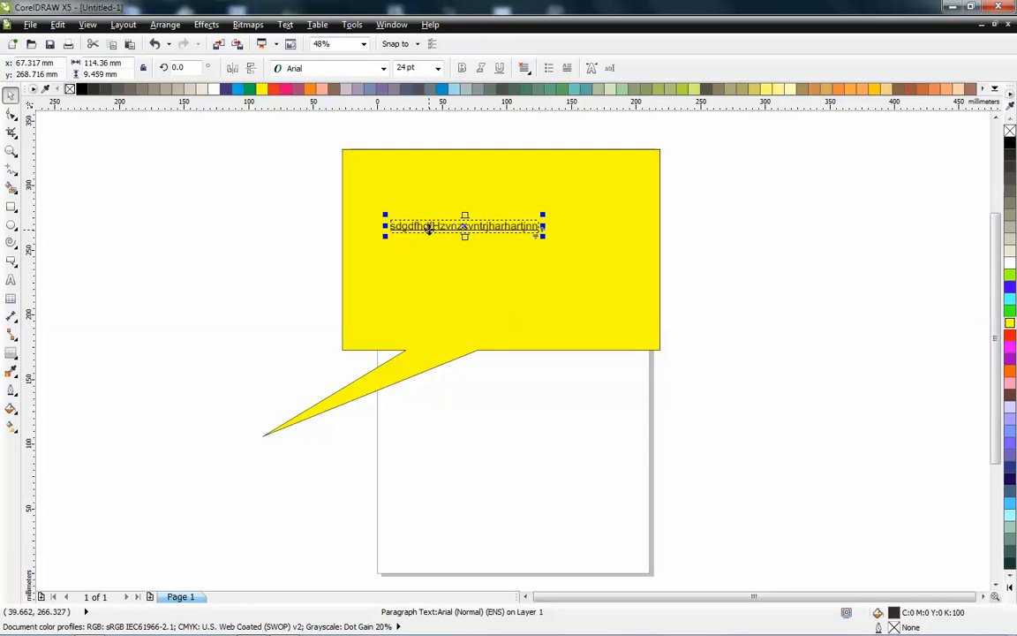
click(275, 229)
key(F8)
drag(132, 170, 527, 411)
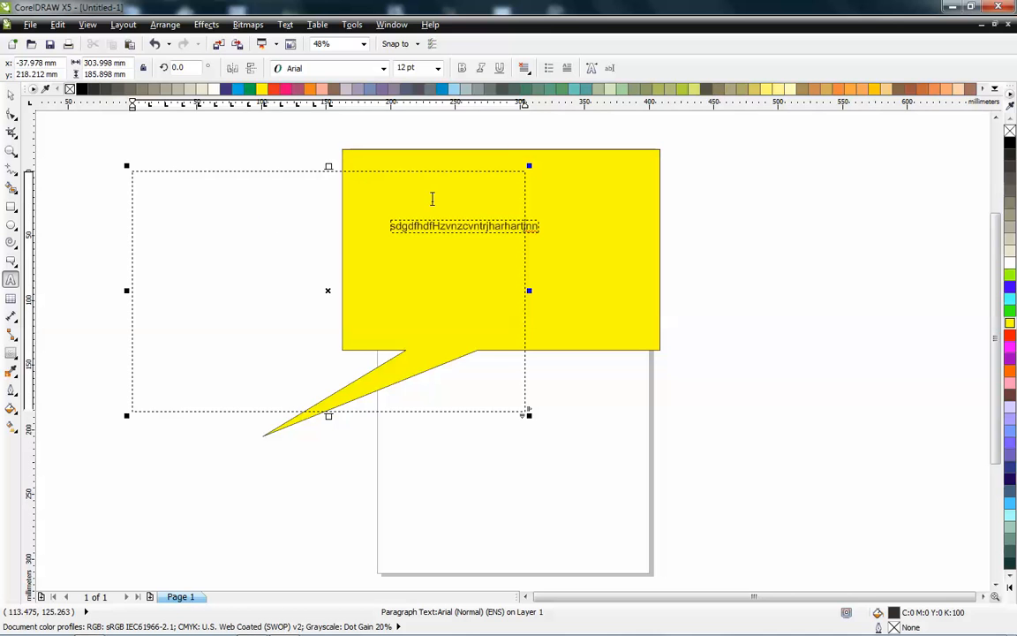
click(12, 95)
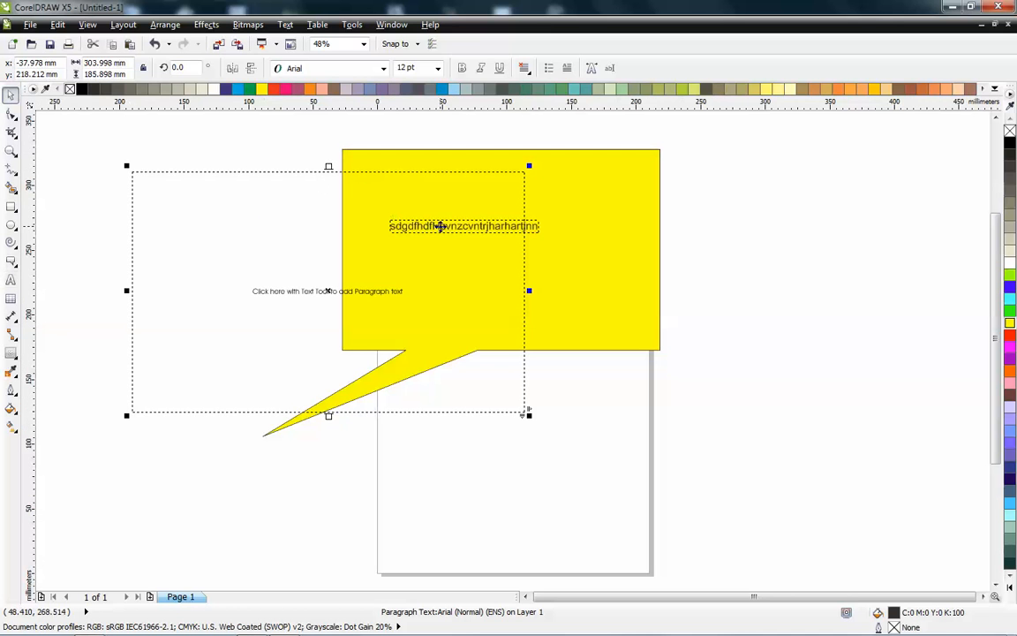
click(440, 228)
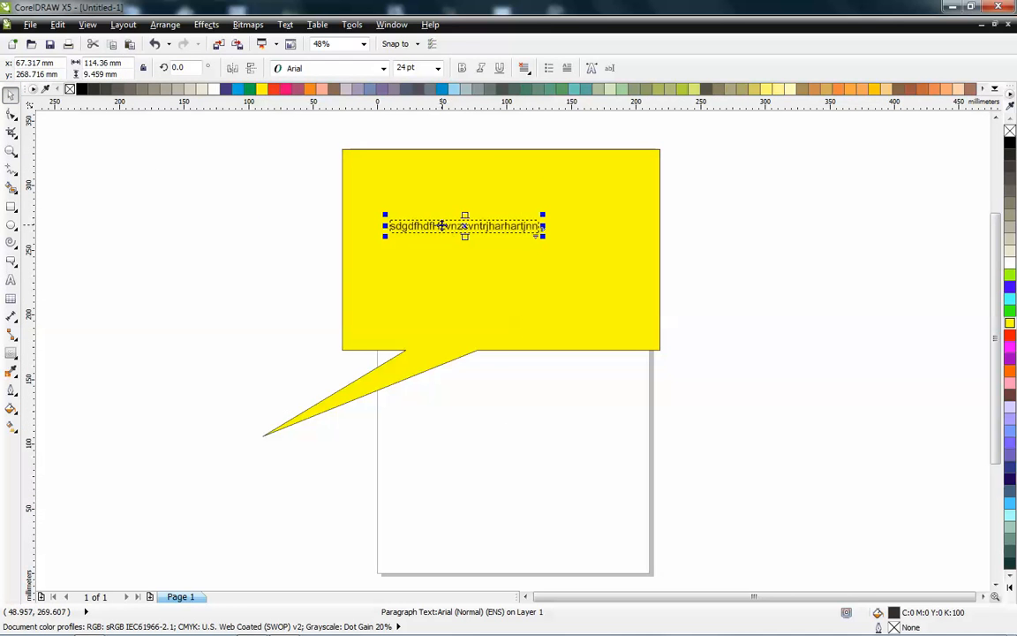
- Convert the text back to artistic text, enlarge it by a corner handle, and undo the enlargement
right_click(443, 228)
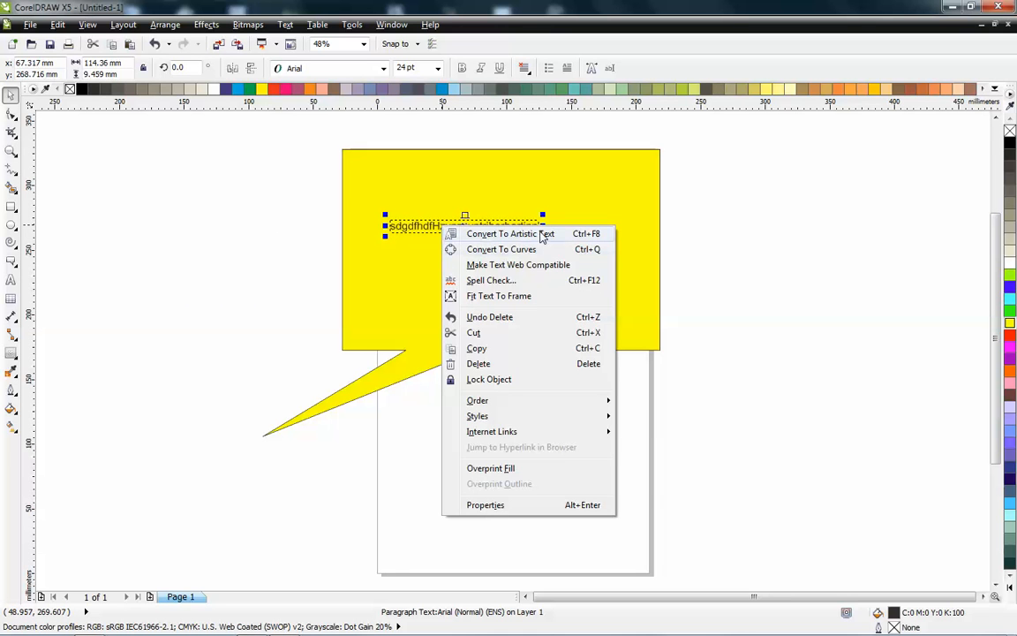
click(510, 234)
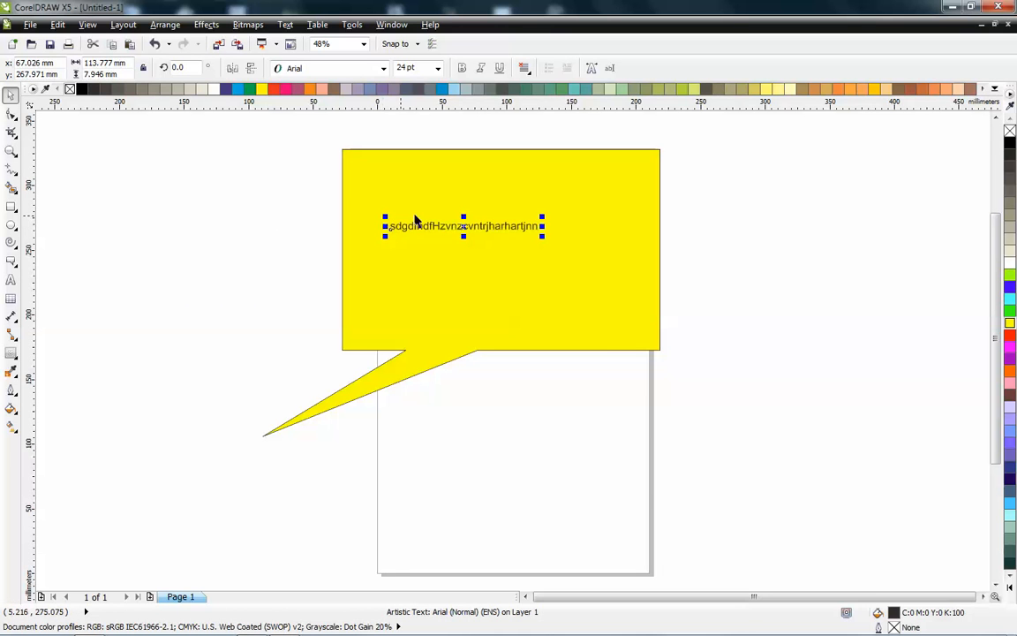
drag(542, 233, 604, 441)
key(ctrl+z)
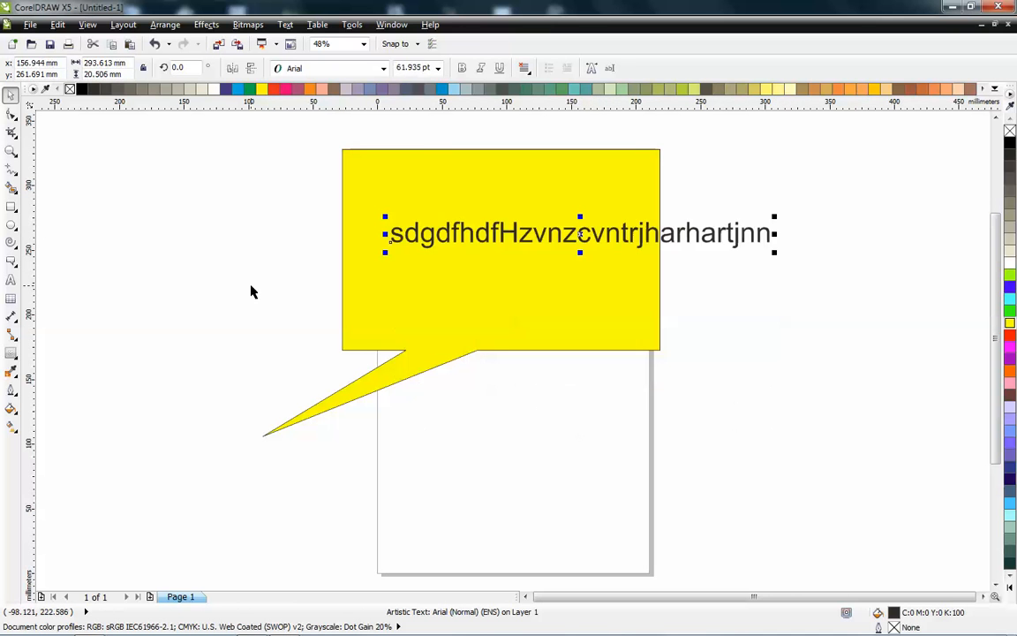
key(ctrl+z)
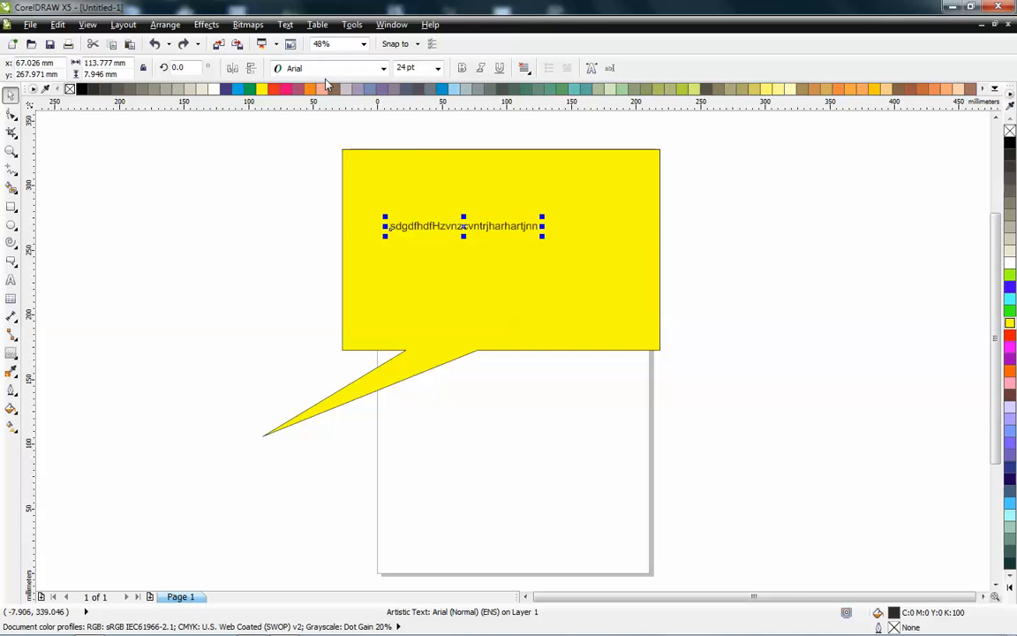
click(316, 70)
scroll(314, 354, down, 1)
drag(570, 183, 569, 250)
click(160, 212)
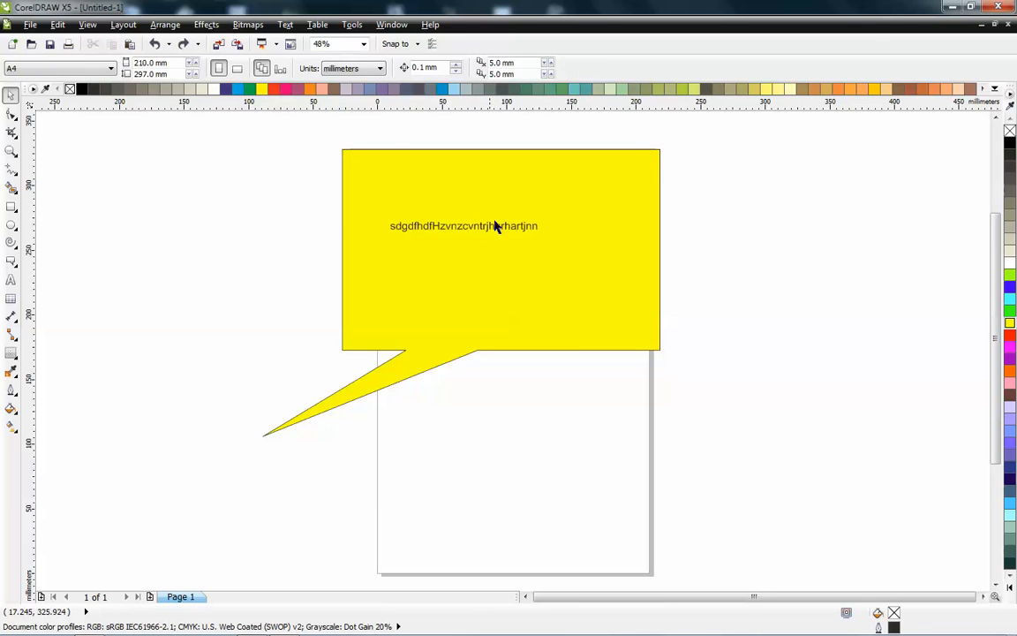
- Center the text and the yellow callout on the page, moving the callout so the text sits inside it
click(495, 227)
key(p)
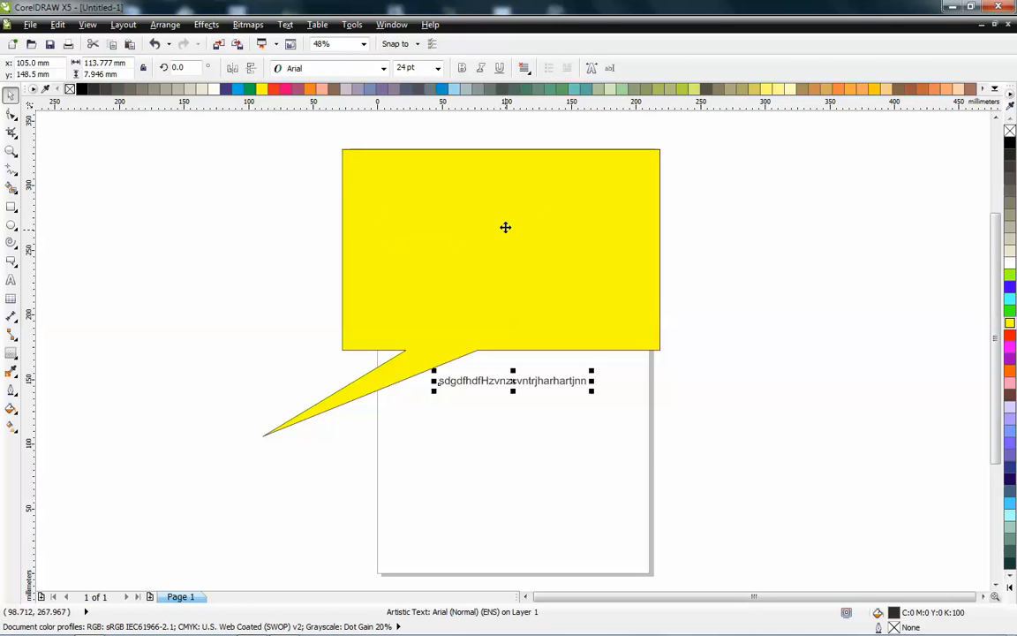
click(512, 234)
key(p)
drag(596, 306, 551, 353)
click(318, 222)
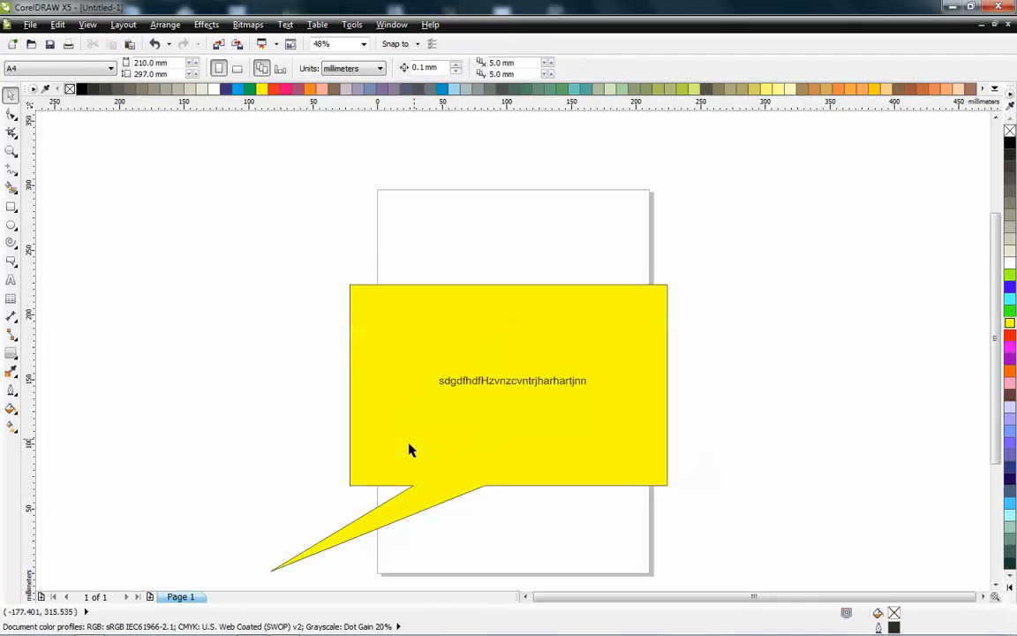
- Select the callout together with its text and delete them
drag(200, 187, 728, 547)
key(Delete)
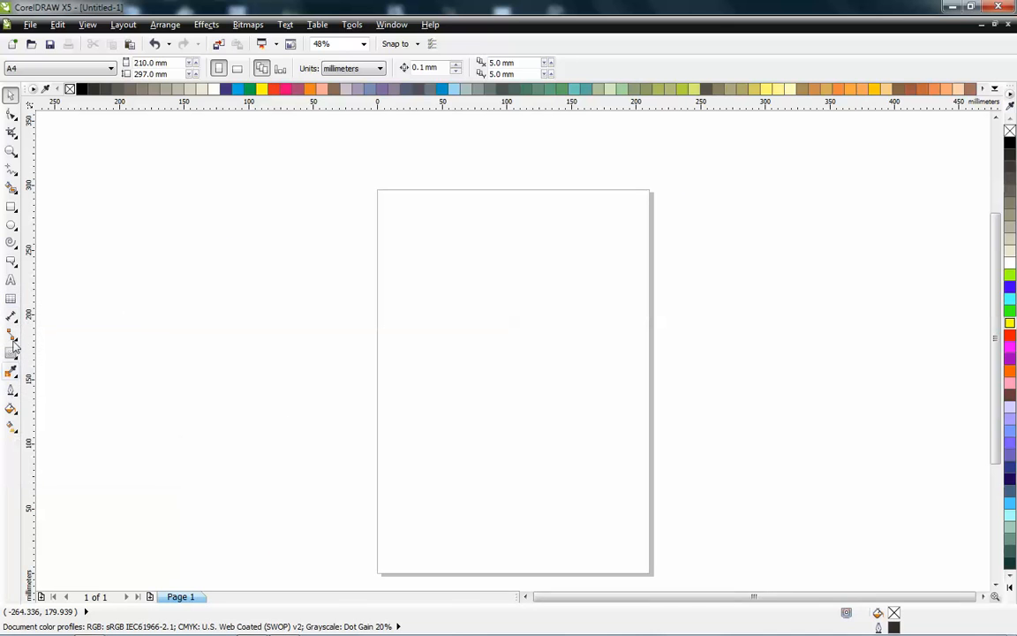
- Draw a three-row, four-column table about 486 by 319 mm over the page with the Table tool
click(11, 302)
drag(193, 125, 820, 536)
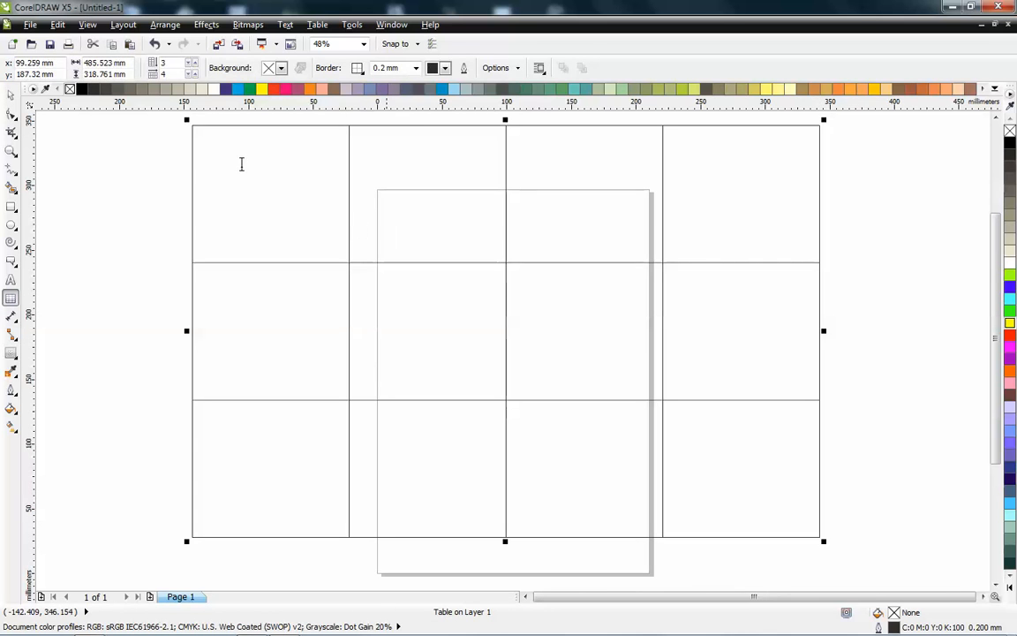
- Type xfnzgjmazt in the middle row's third cell and zgnzzfgjnzfgn in the middle row's second cell
click(221, 174)
click(433, 191)
click(556, 189)
click(703, 196)
click(695, 281)
click(251, 318)
click(424, 322)
click(566, 362)
text(xfnzgjmazt)
click(420, 330)
text(zgnzzfgnzfg)
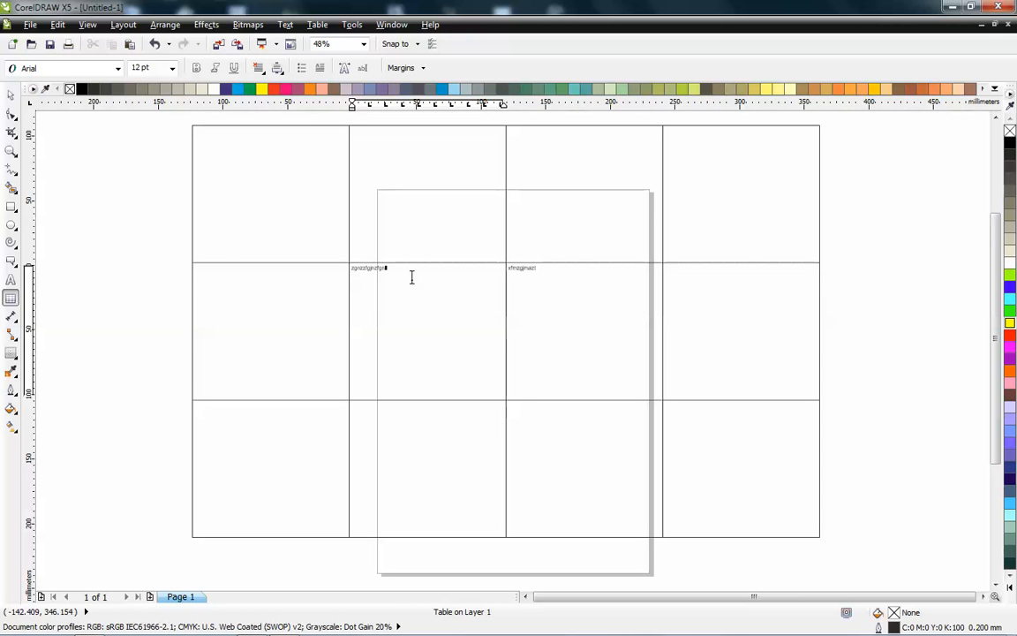
- Select the second cell's text and set it to 100 pt Arial Unicode MS
drag(411, 277, 330, 266)
click(377, 277)
double_click(373, 273)
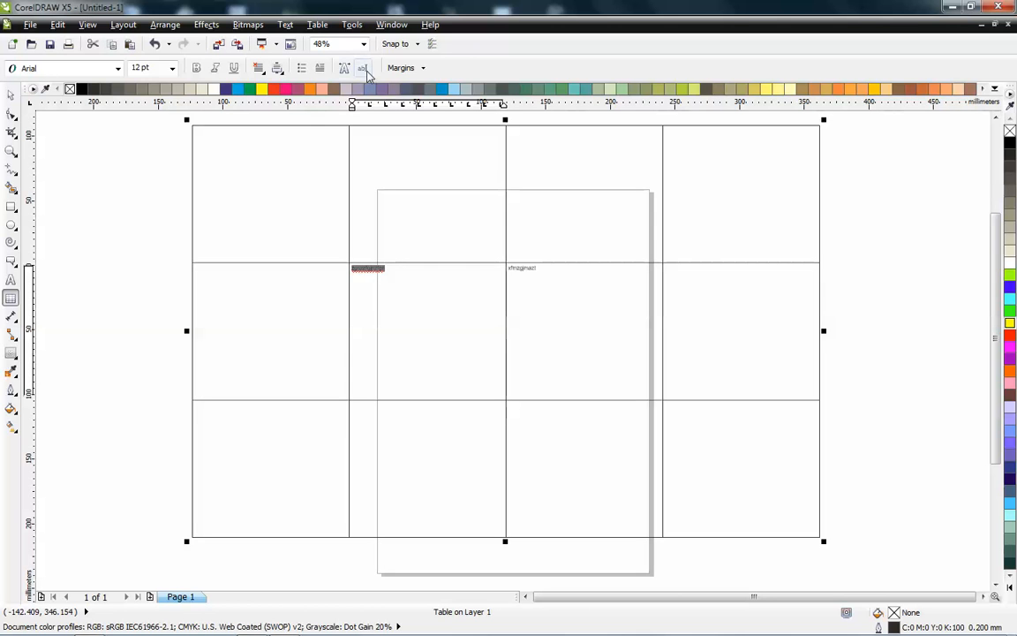
click(172, 68)
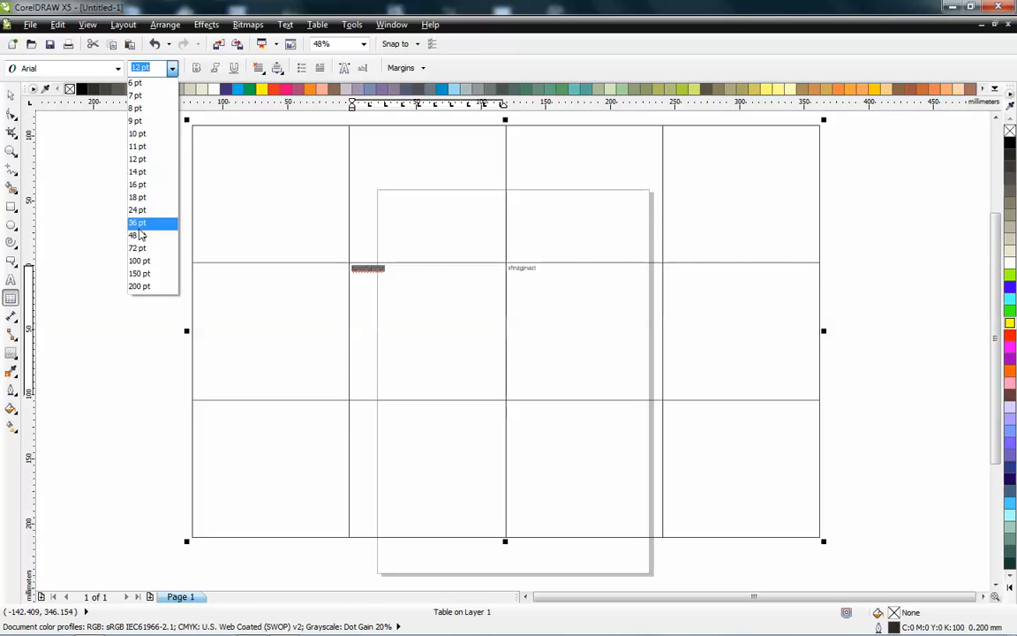
click(140, 261)
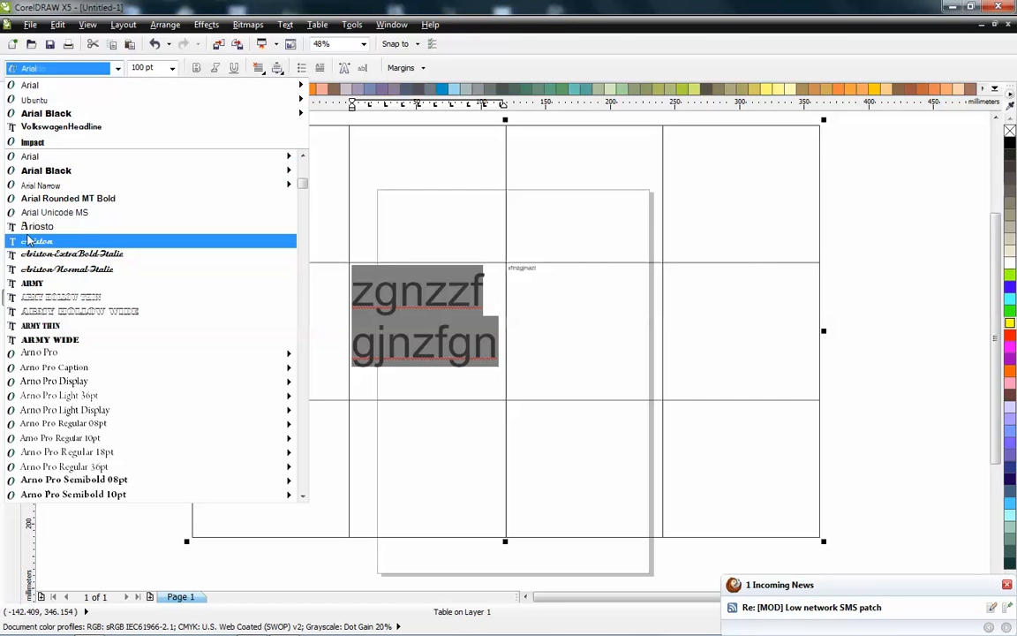
click(92, 216)
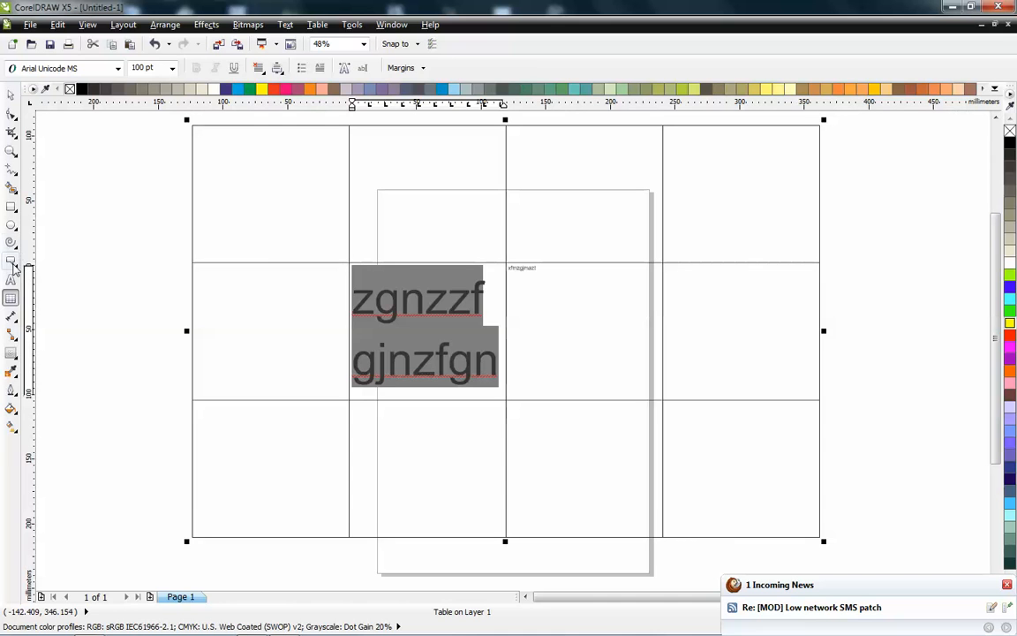
- Draw a five-sided polygon about 283 by 218 mm to the left of the table with the Polygon tool
click(11, 258)
click(11, 249)
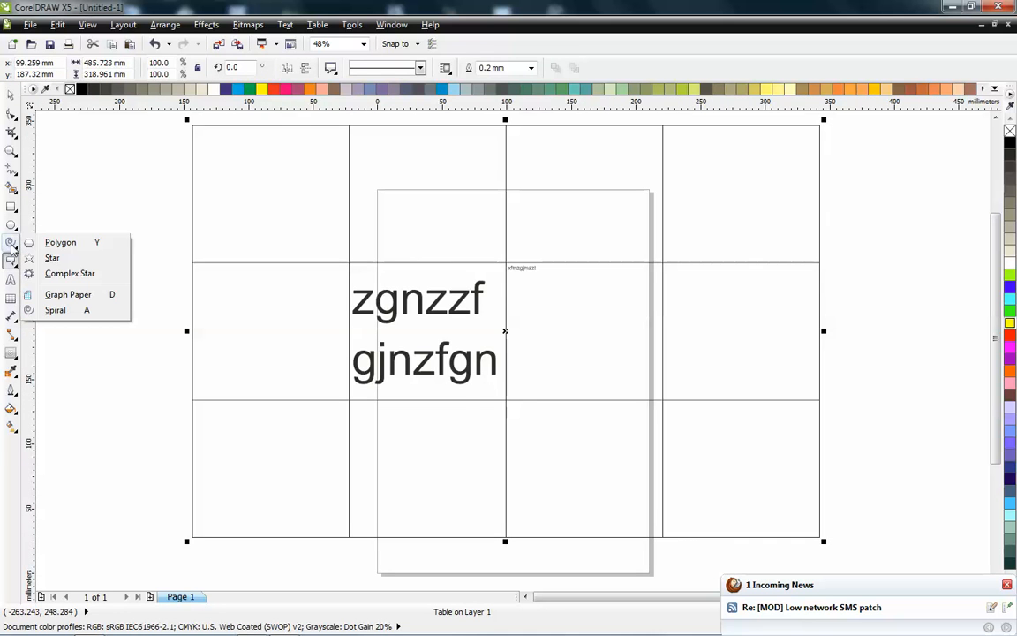
click(53, 232)
scroll(759, 254, down, 2)
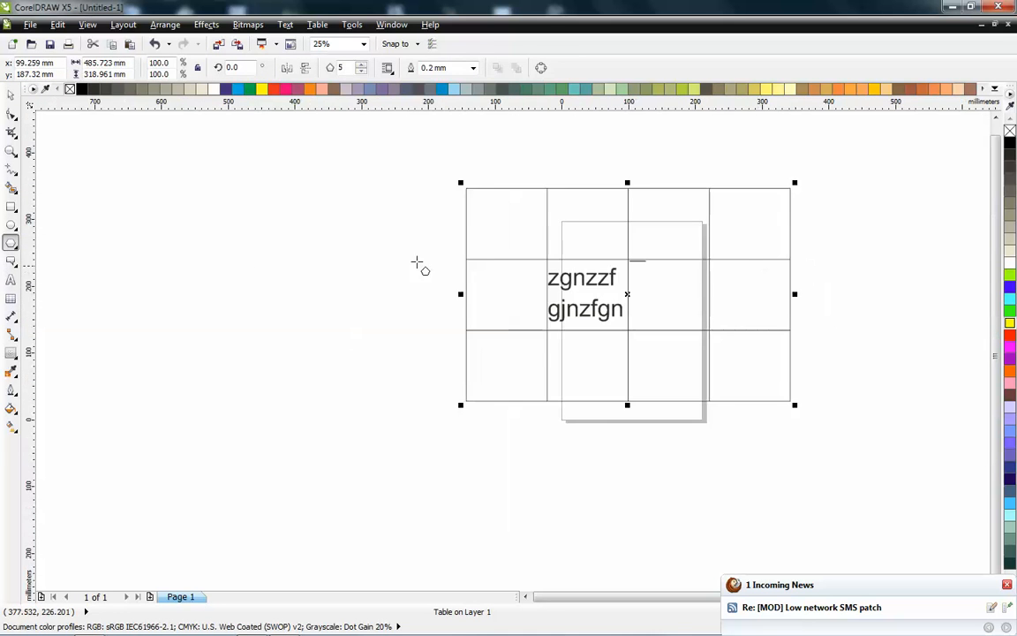
drag(91, 181, 284, 394)
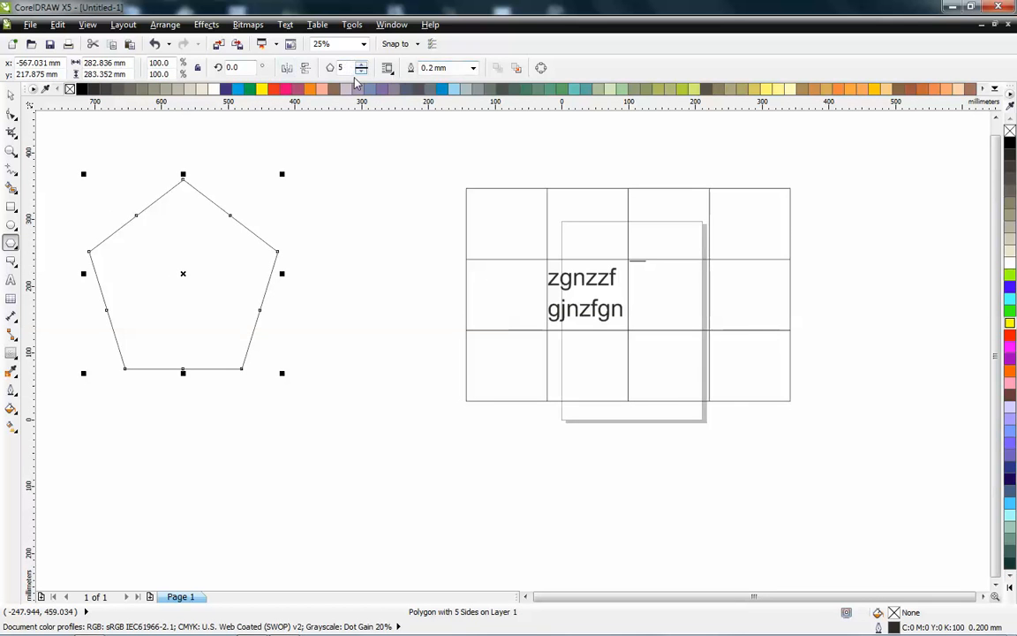
- Set the polygon to 10 sides and convert it to curves
click(362, 64)
click(362, 65)
click(362, 65)
click(362, 64)
click(362, 65)
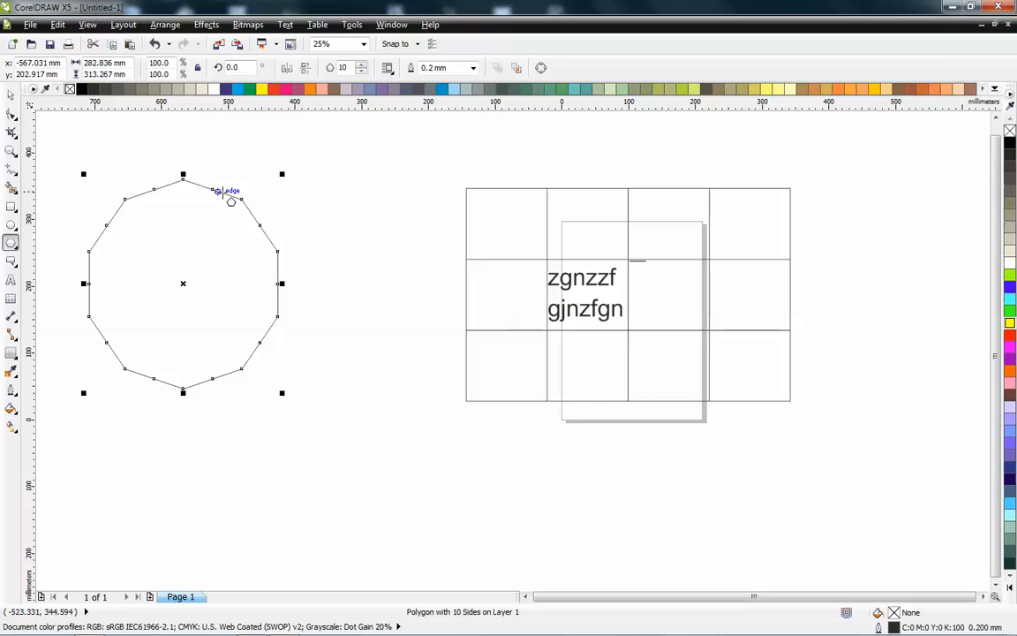
key(space)
key(ctrl+q)
- Reshape the curve with the Shape tool by dragging several nodes into its centre, forming four wedge-shaped arms
key(F10)
drag(105, 229, 182, 284)
mouse_move(159, 195)
mouse_down()
mouse_move(192, 287)
mouse_move(155, 192)
mouse_up()
key(Delete)
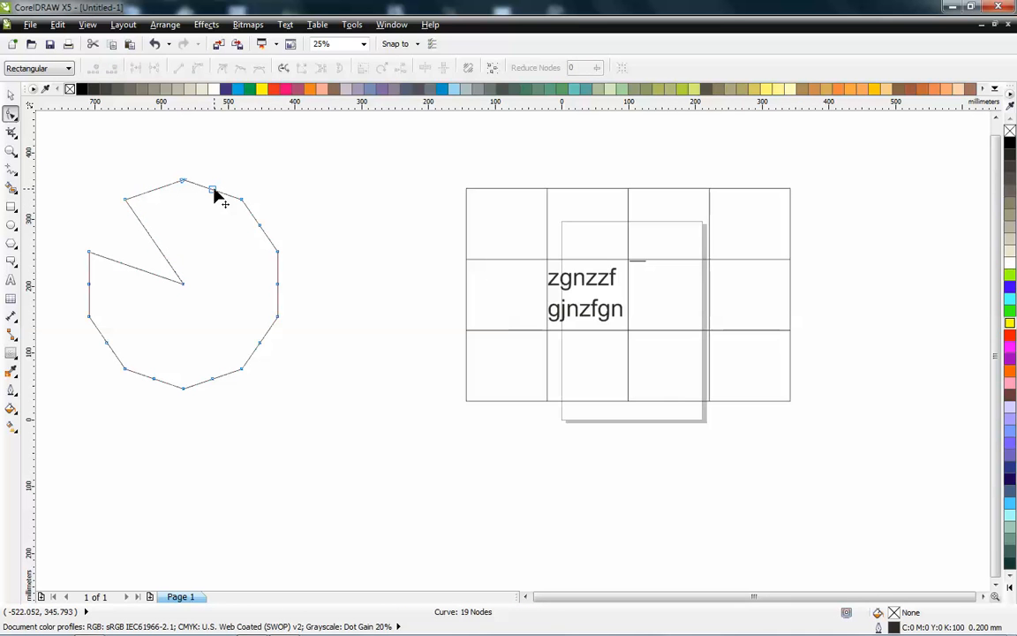
drag(263, 228, 184, 284)
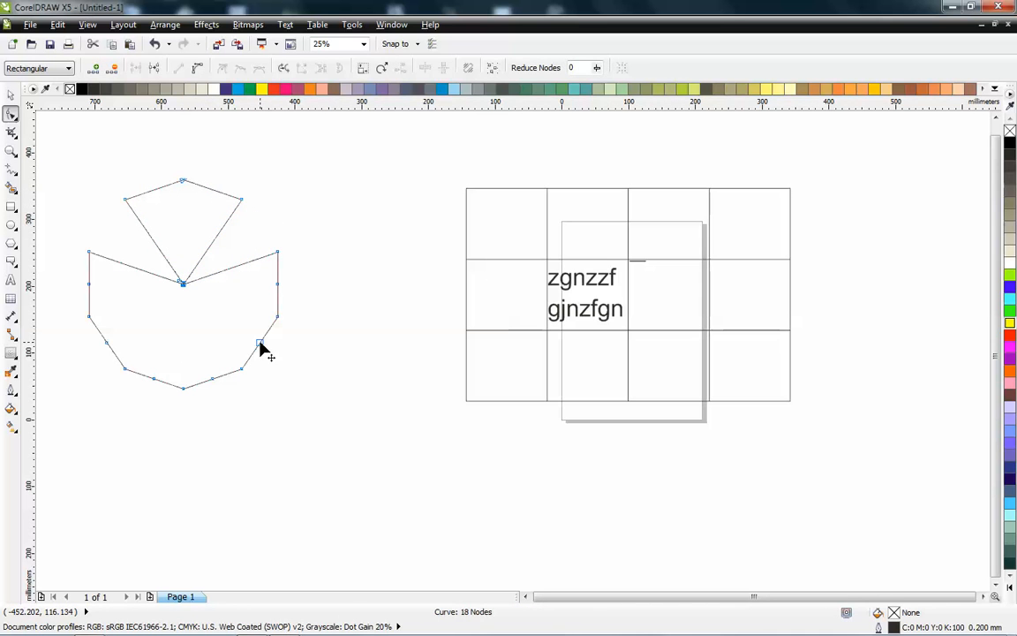
drag(261, 345, 192, 292)
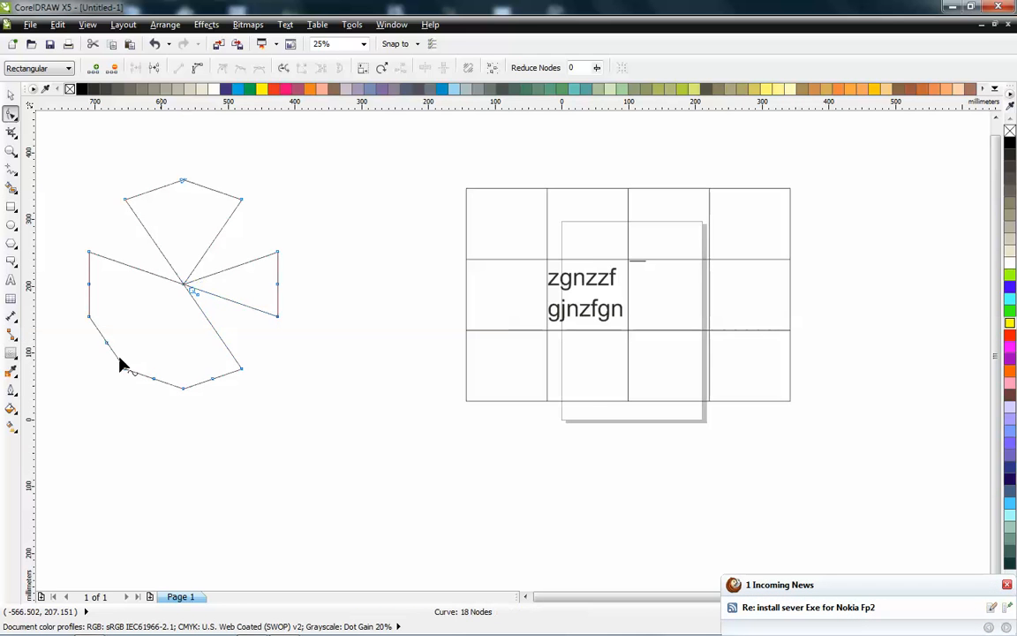
drag(107, 344, 184, 284)
- Delete the surplus nodes on the arms' outer edges and straighten the remaining bottom segment into a line
double_click(183, 390)
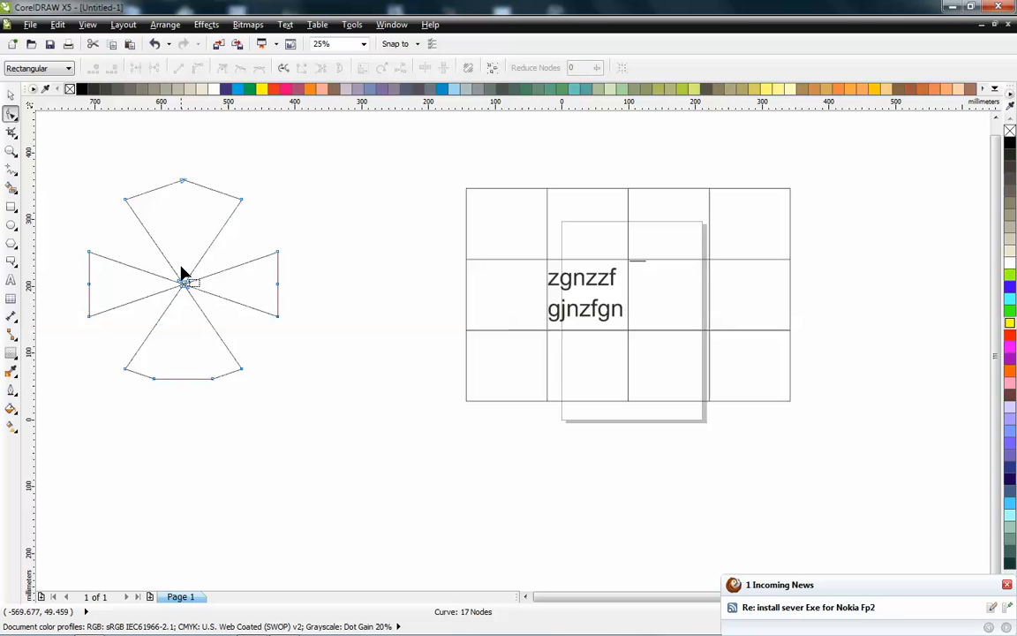
double_click(182, 182)
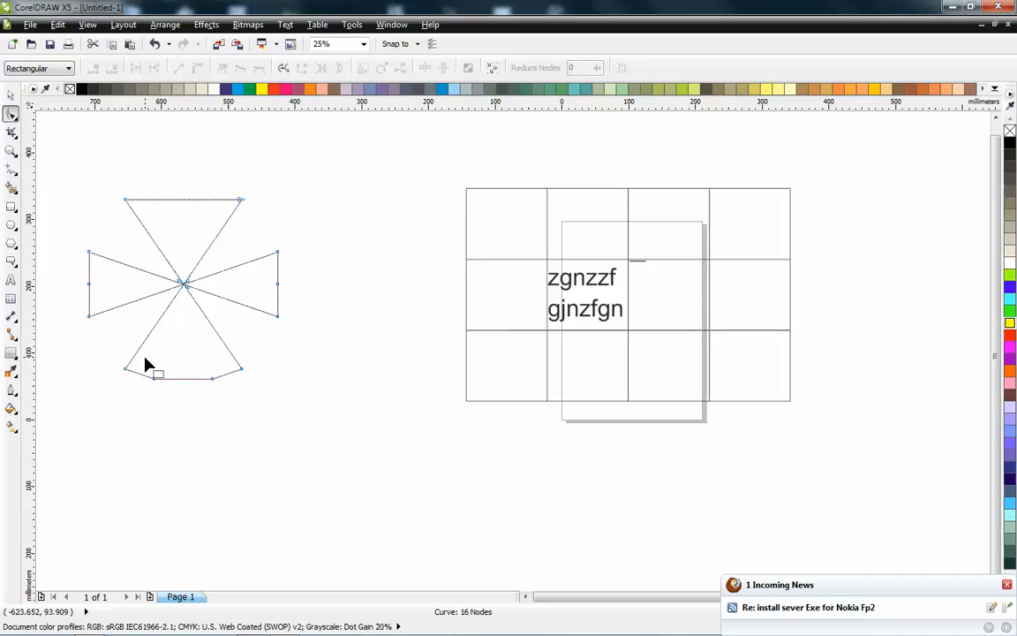
drag(148, 363, 227, 417)
key(Delete)
drag(110, 336, 263, 412)
click(178, 68)
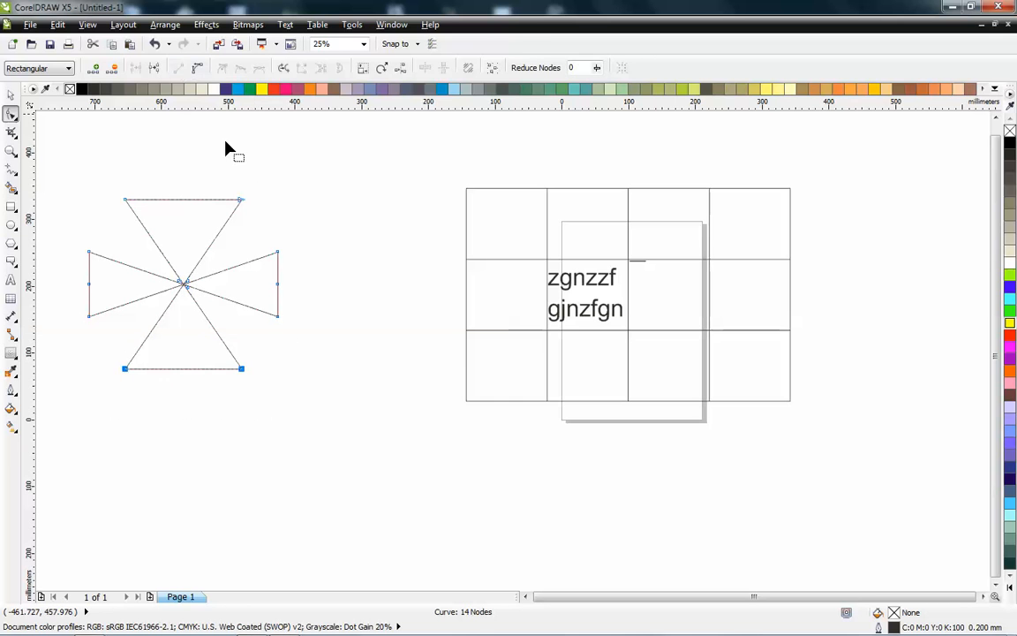
- Delete the reshaped cross shape and the table
key(space)
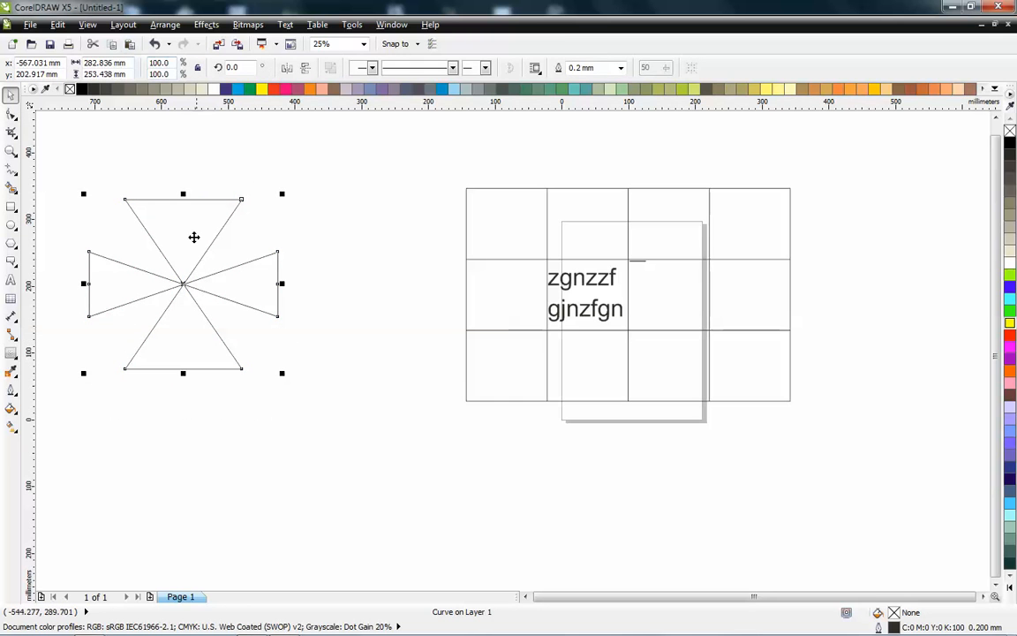
key(Delete)
drag(461, 153, 763, 429)
key(Delete)
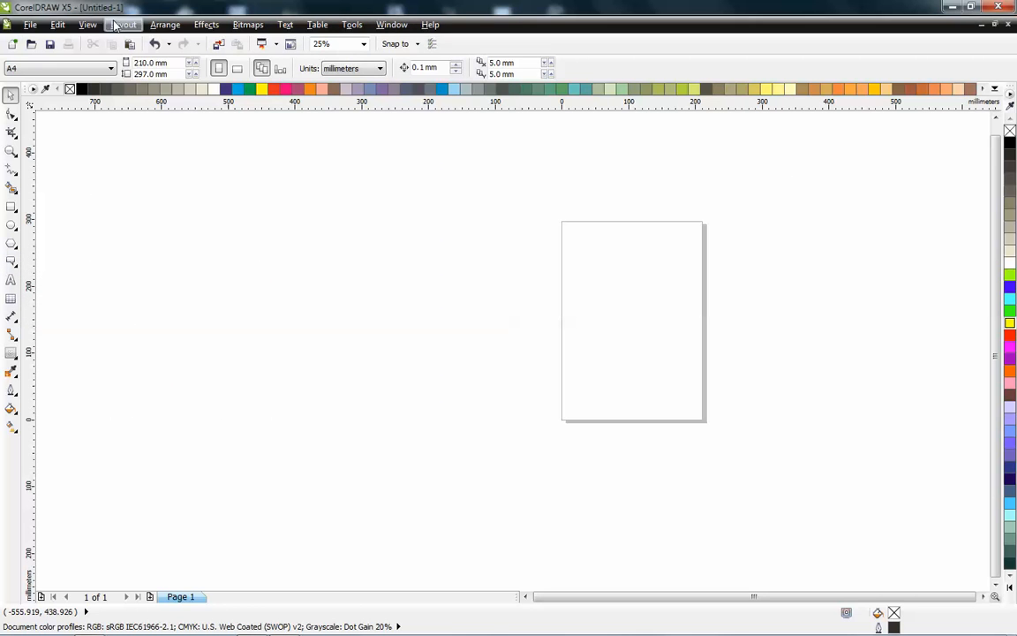
click(165, 26)
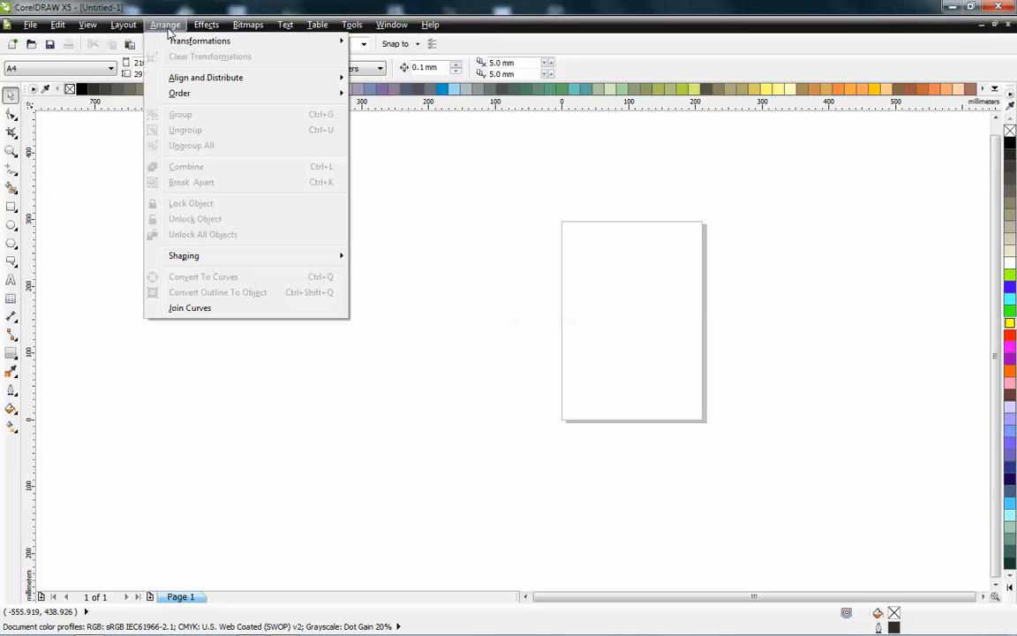
mouse_move(169, 91)
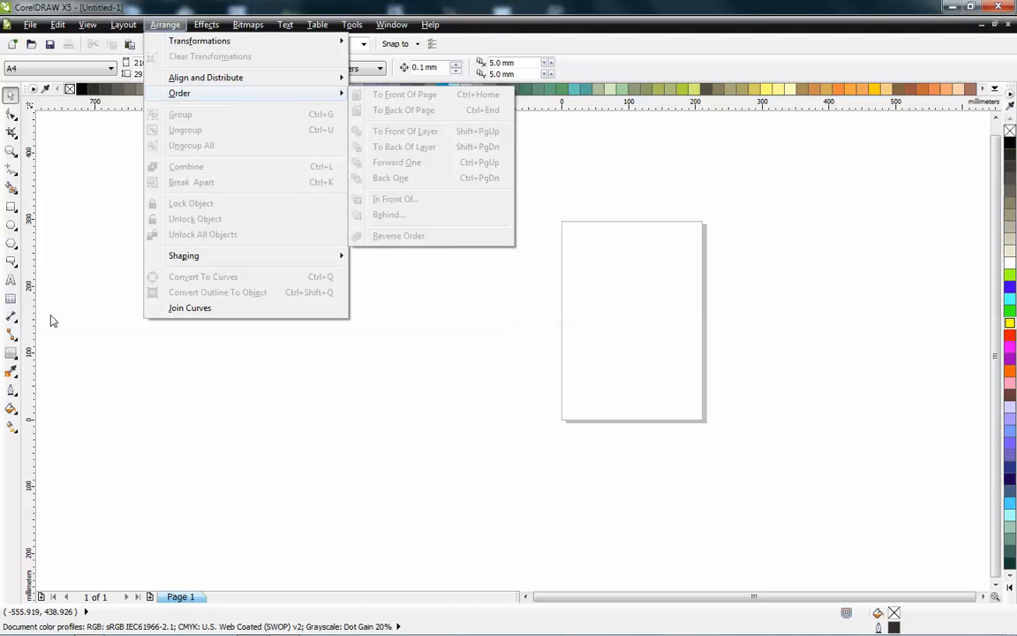
click(92, 202)
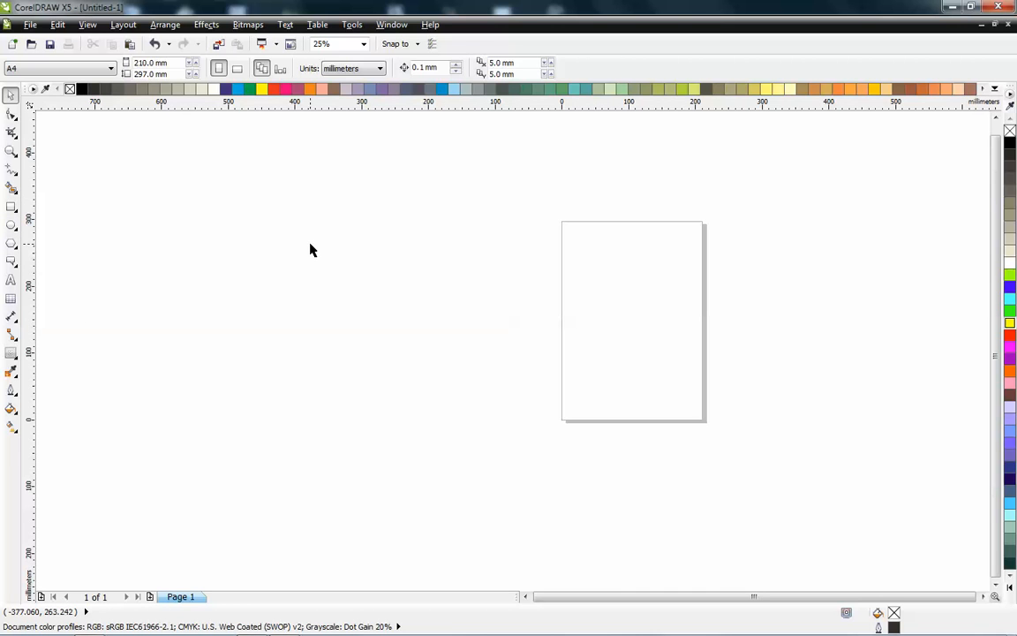
- Using tool shortcuts, draw a large rectangle left of the page and an ellipse overlapping the page's right side
key(F8)
key(F7)
key(F6)
key(F5)
key(F6)
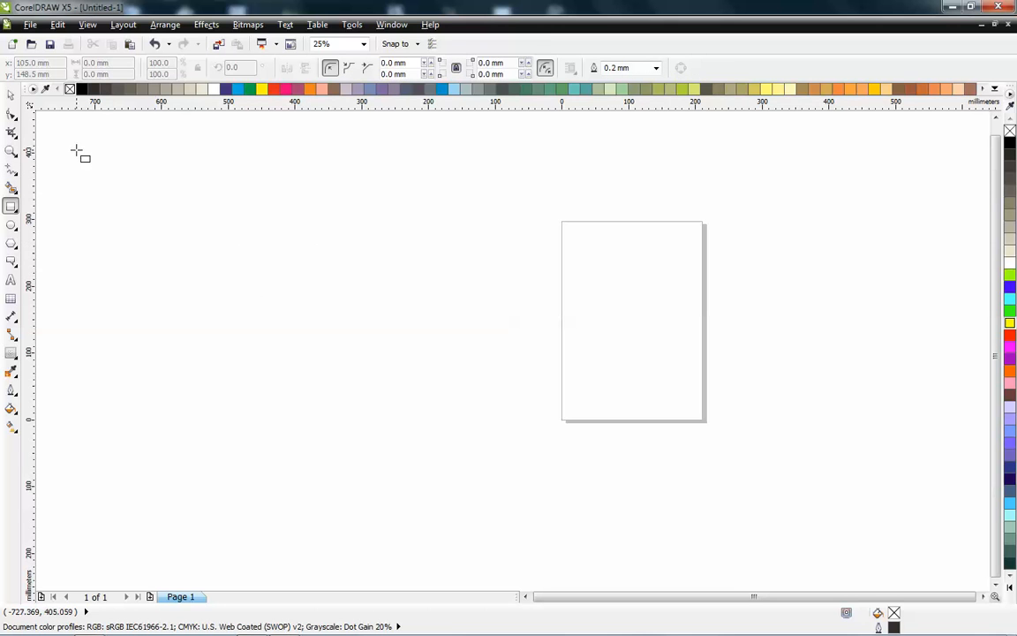
mouse_move(68, 134)
mouse_down()
mouse_move(520, 402)
mouse_move(574, 399)
mouse_move(924, 218)
mouse_up()
key(F7)
- Draw a straight line with the Freehand tool from inside the rectangle up past the page's top-right corner
key(F5)
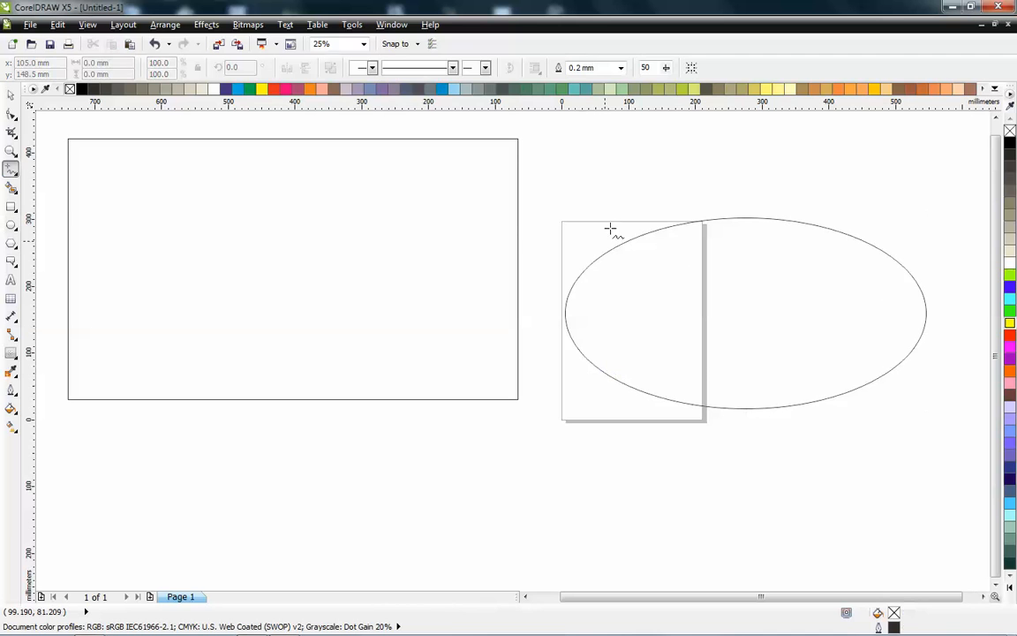
click(704, 155)
click(239, 361)
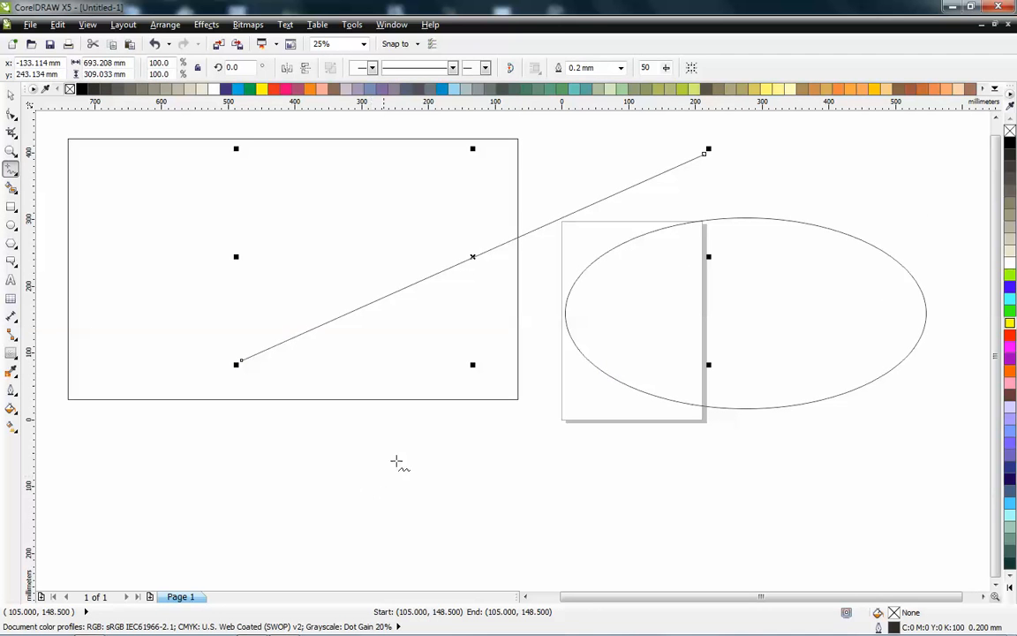
key(F8)
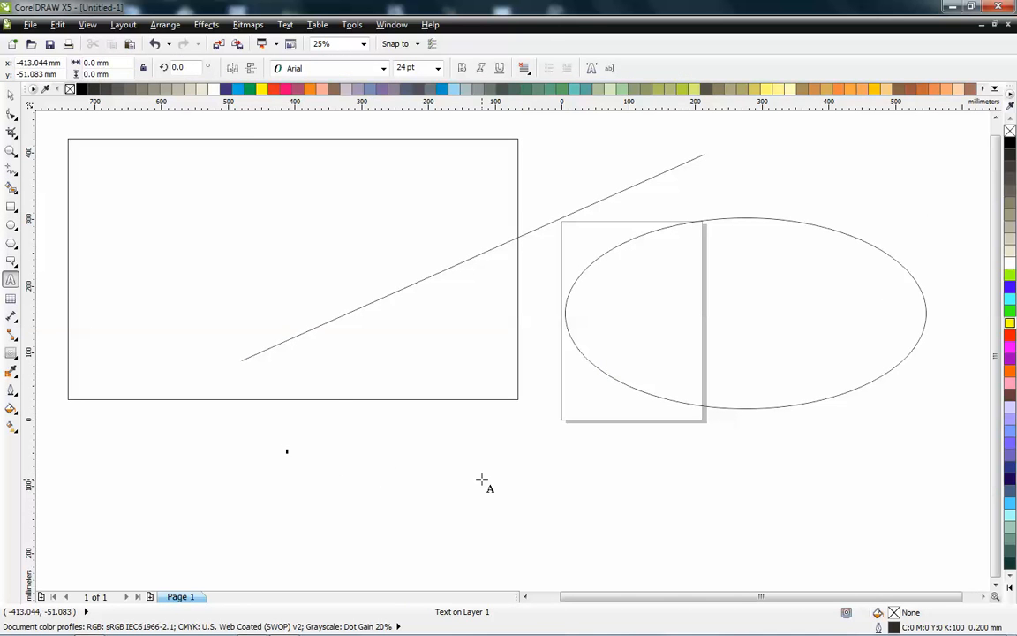
click(11, 263)
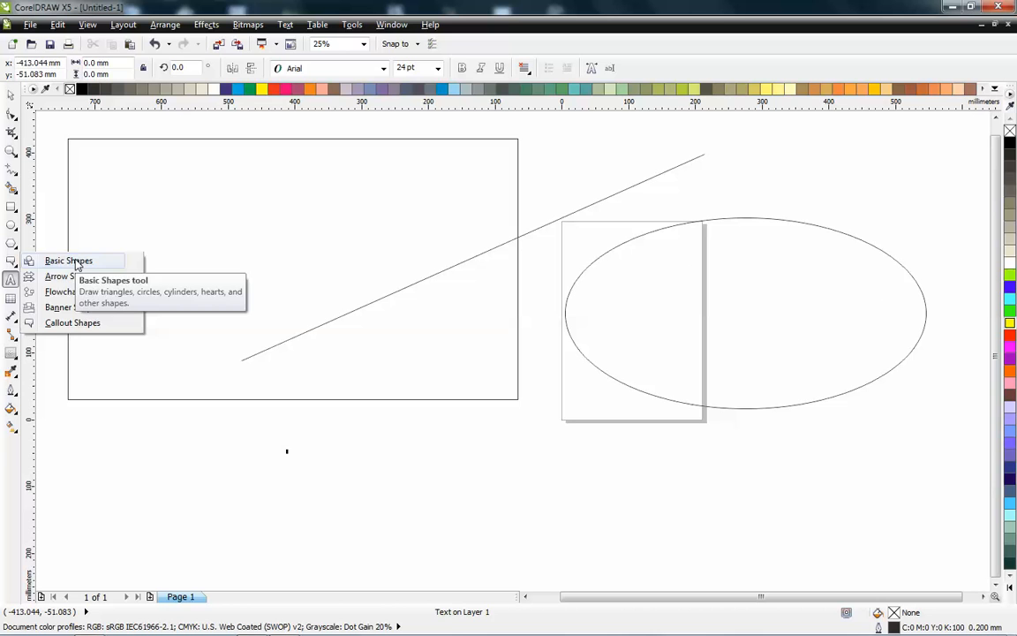
click(311, 358)
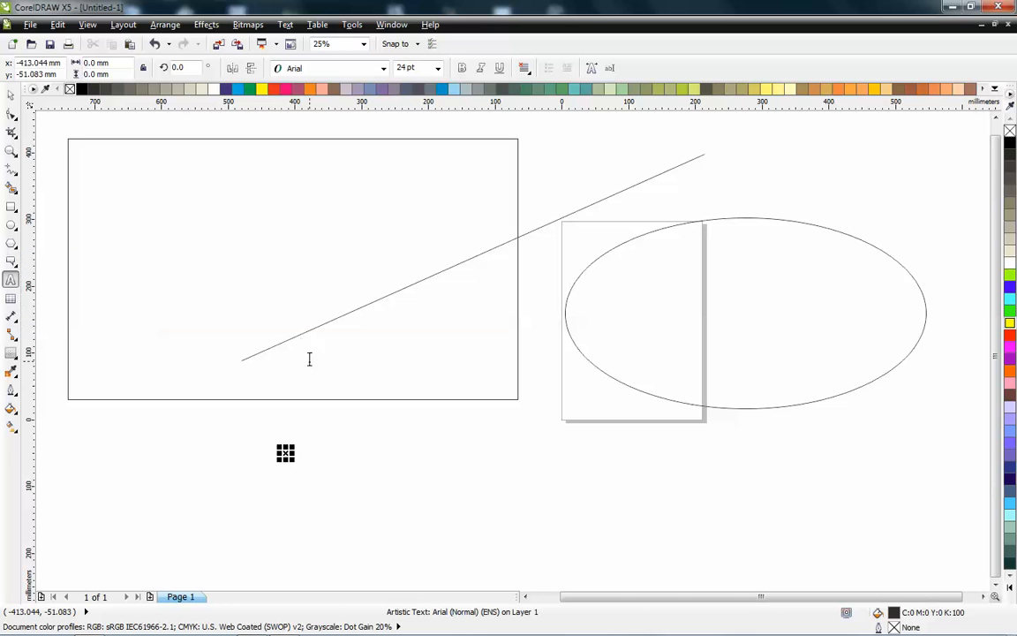
- Switch to the Pick tool, select the rectangle and clear the selection again
click(11, 97)
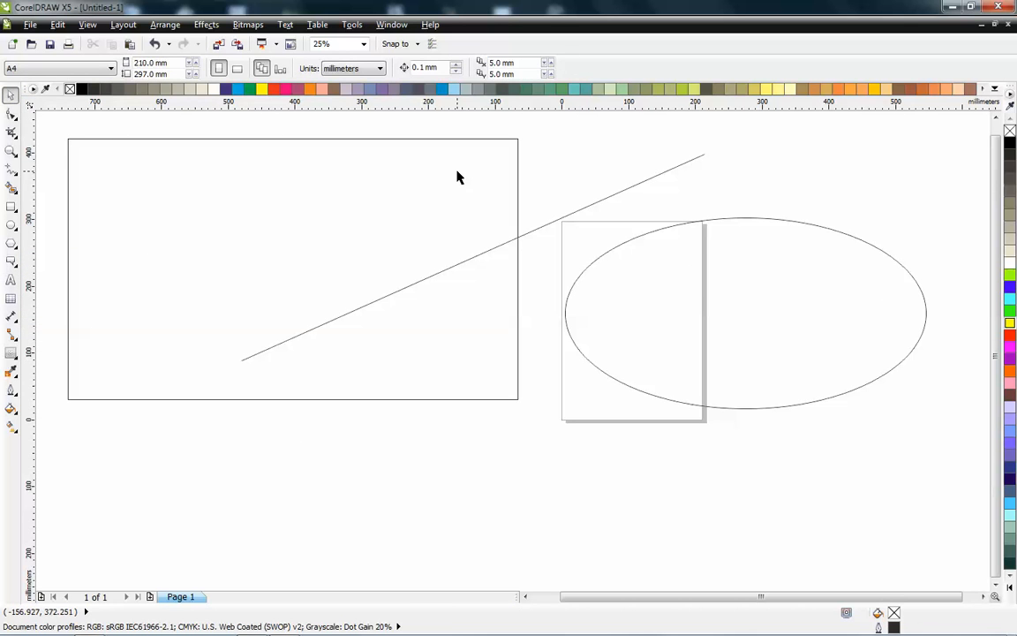
click(437, 280)
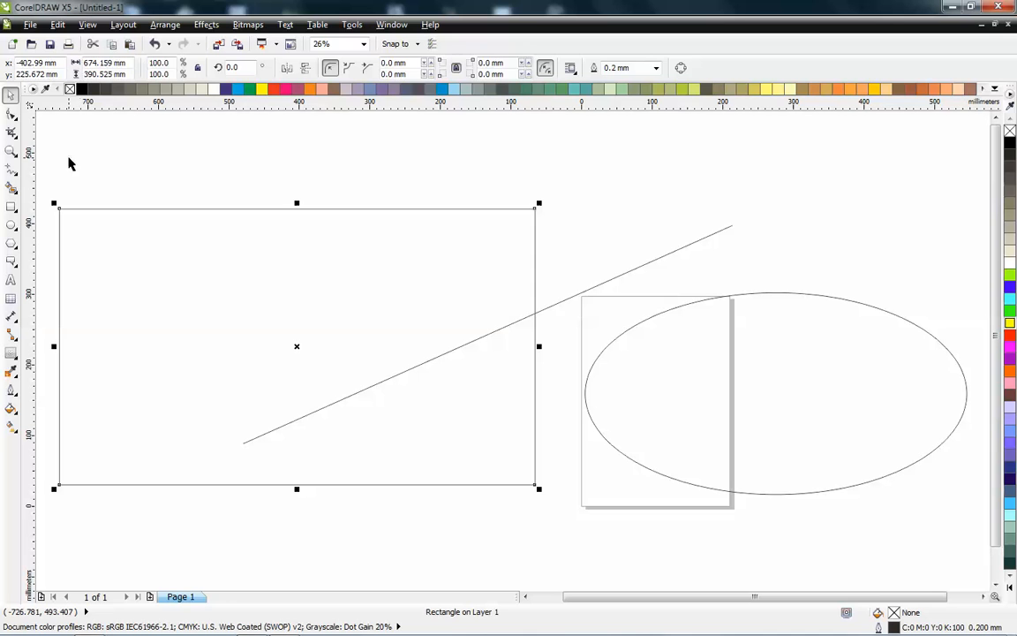
click(433, 193)
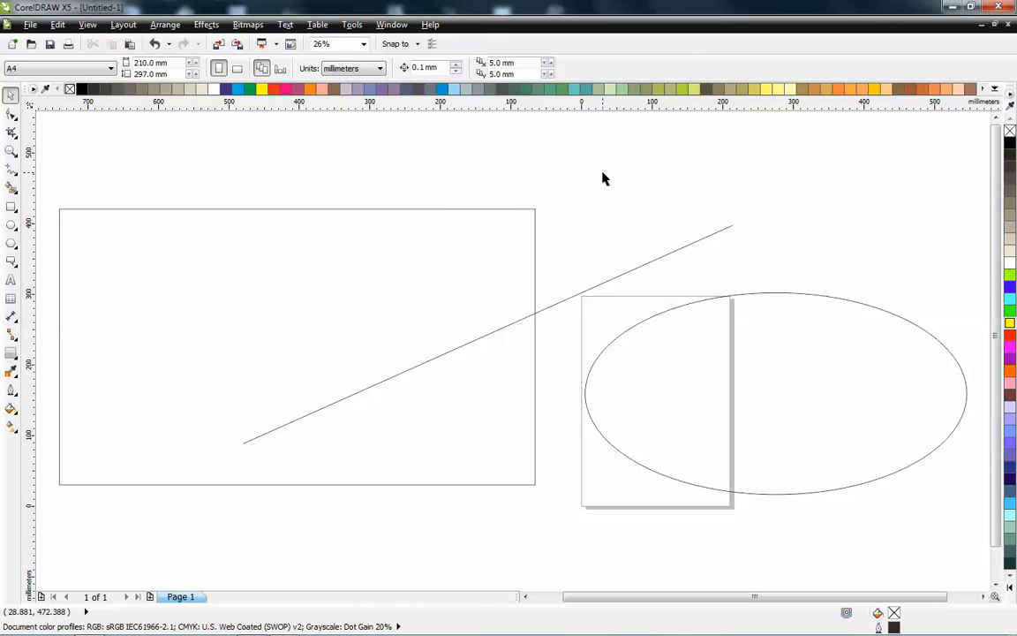